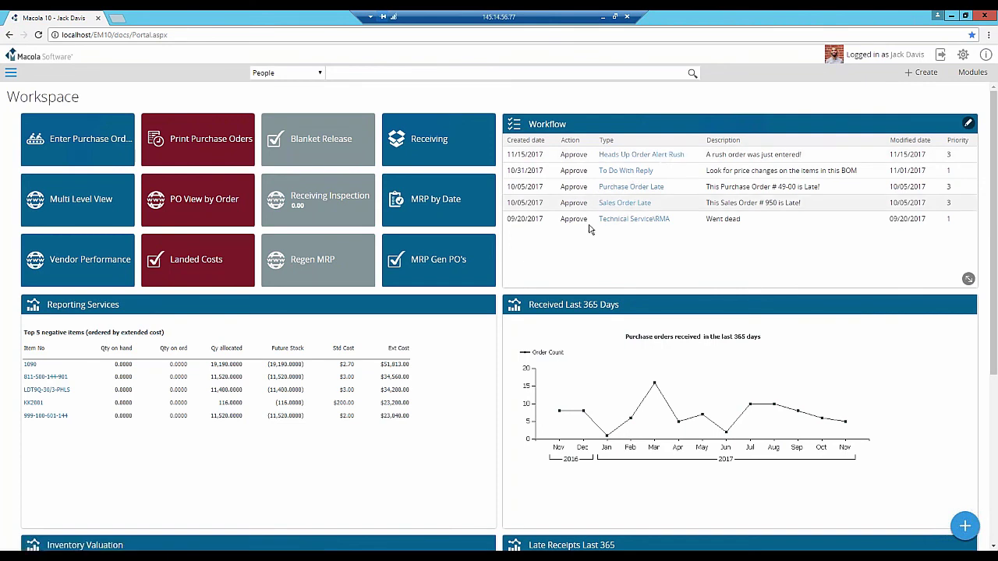
Step: Open MRP purchase order generation and list the unreleased orders for starting and ending P&IC code TS
click(442, 279)
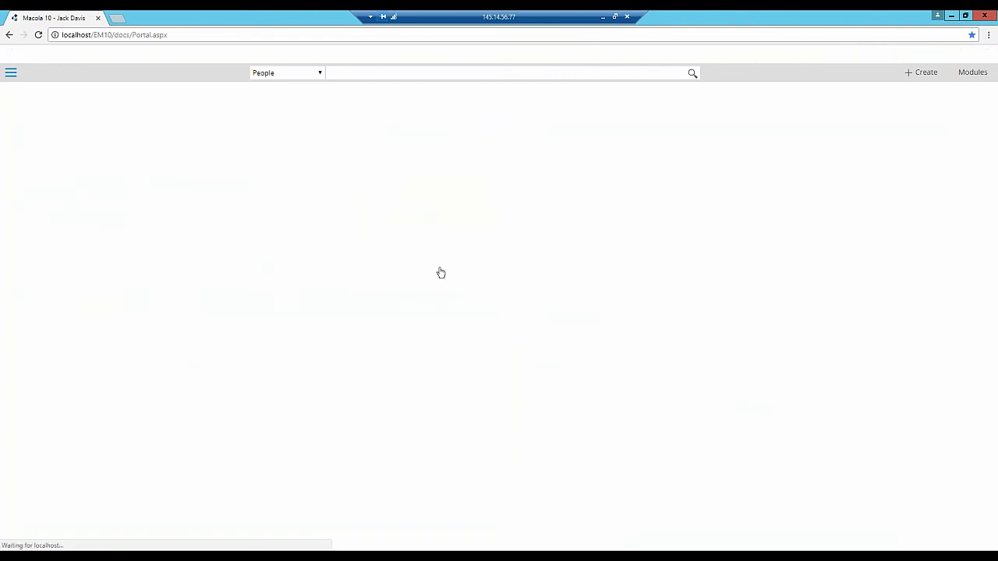
click(384, 113)
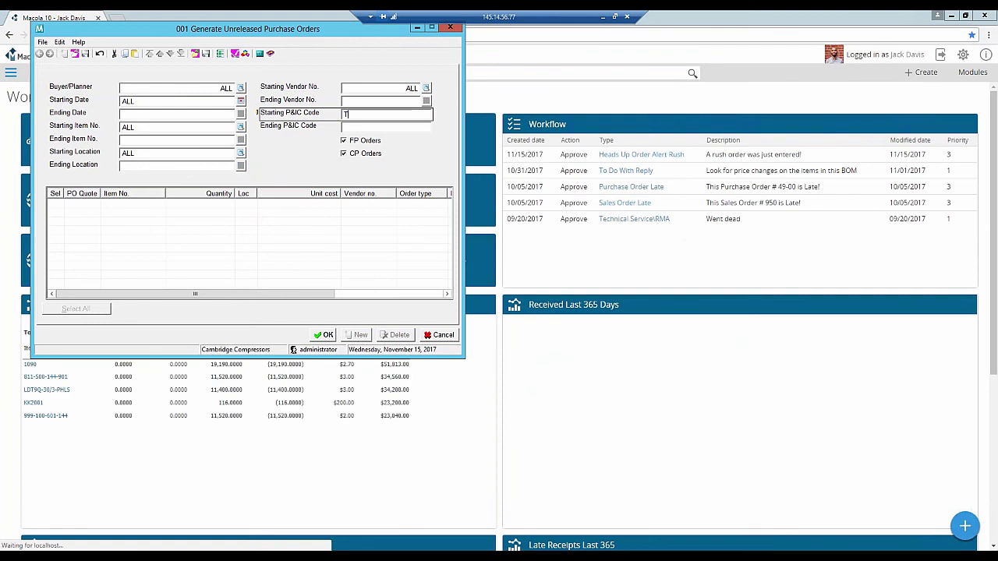
text(TS)
key(Tab)
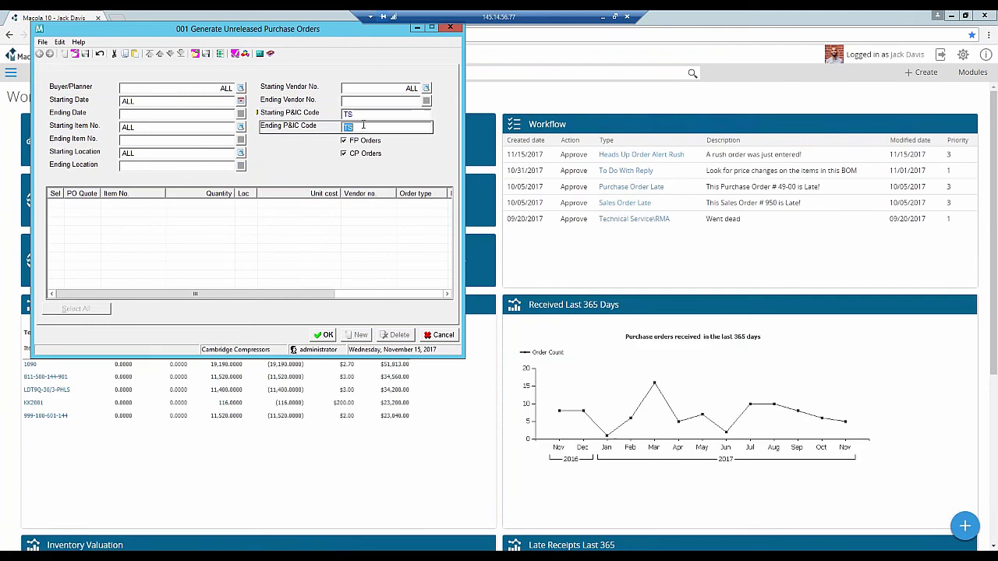
key(Return)
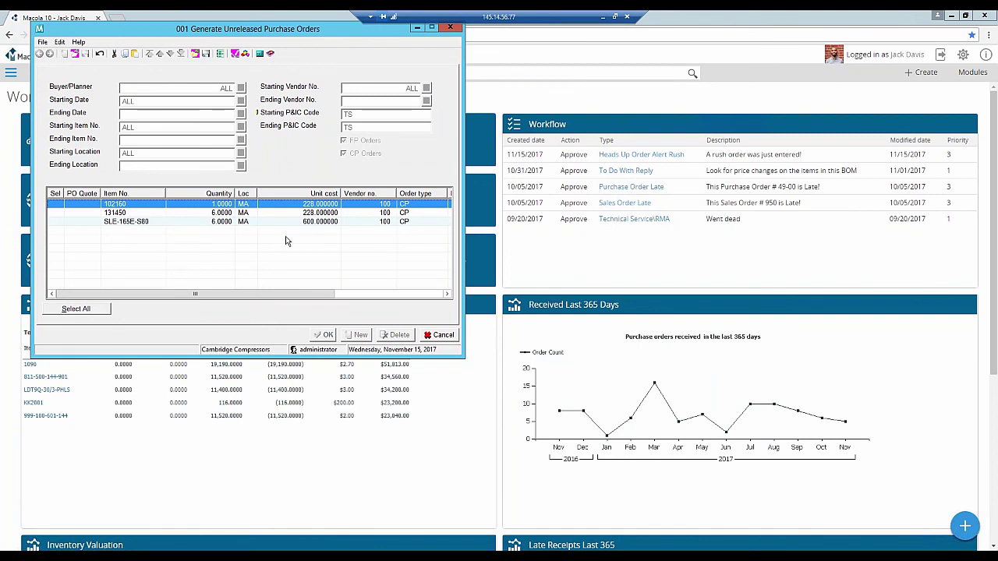
Step: Select all listed items, process them into purchase orders with the report output to disk, and close the generation form
click(86, 310)
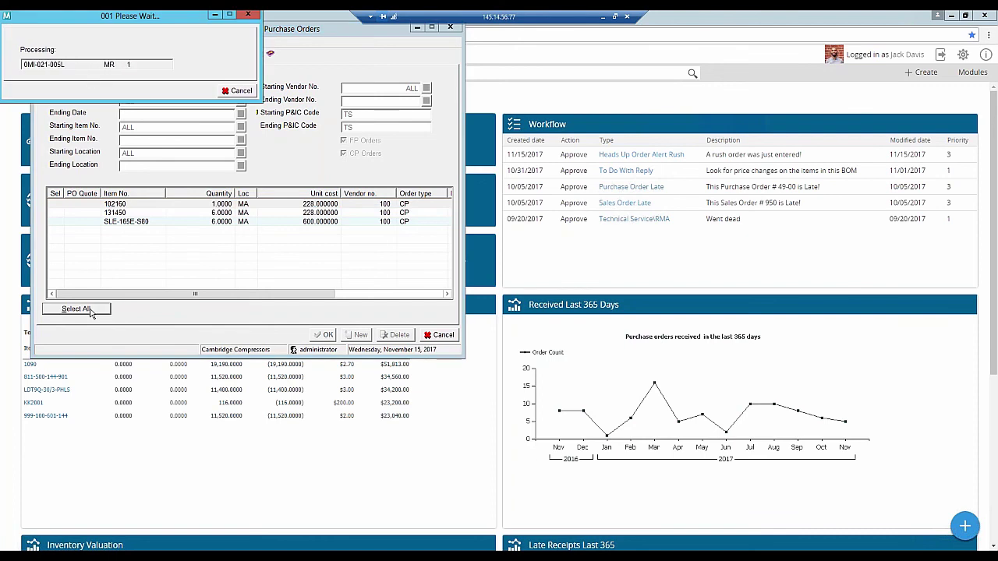
click(86, 309)
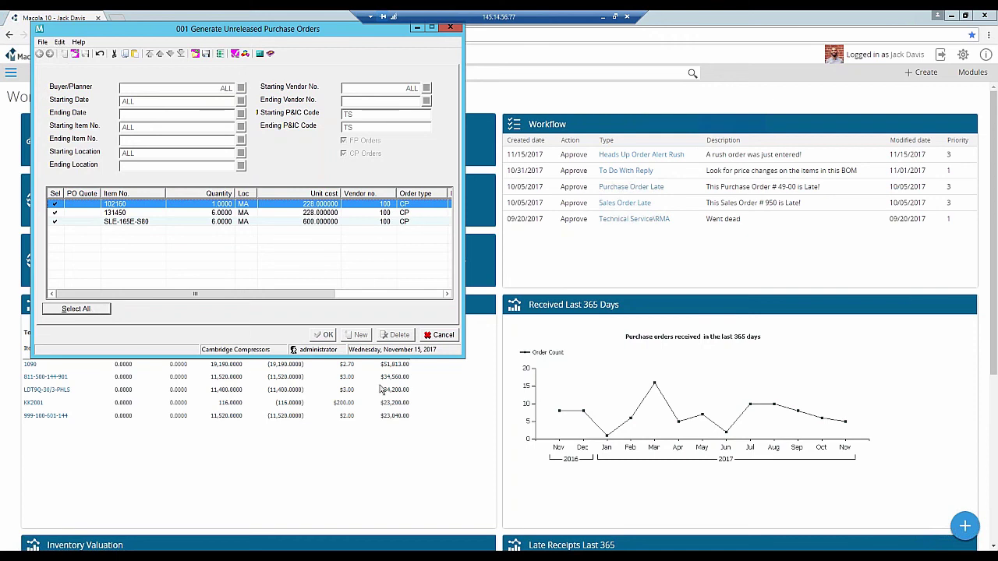
click(439, 341)
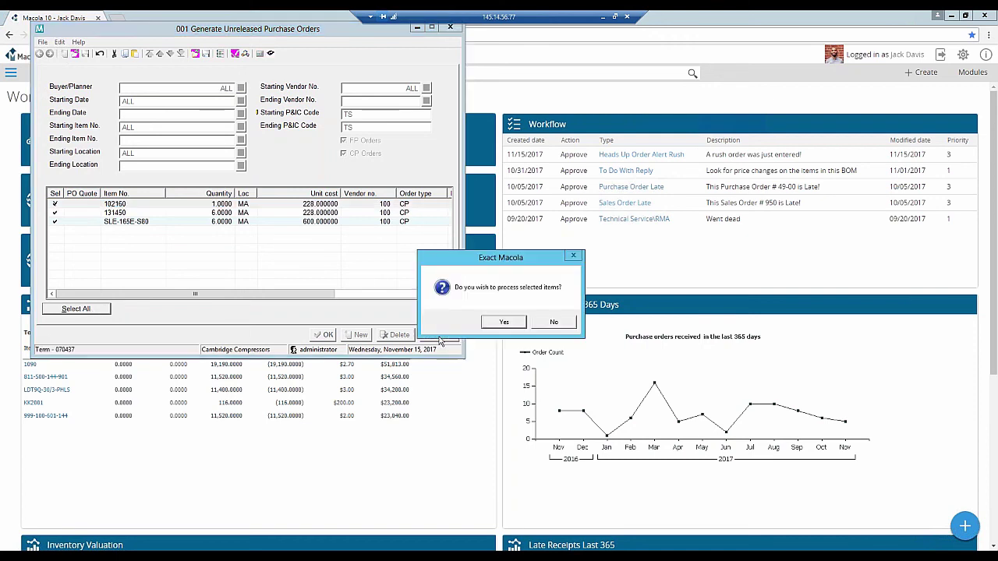
click(503, 322)
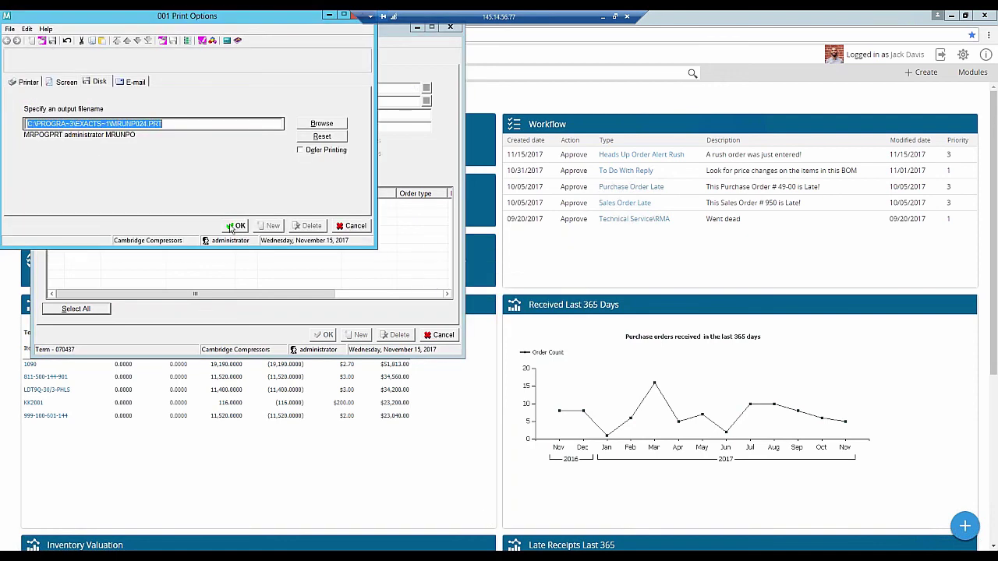
click(236, 226)
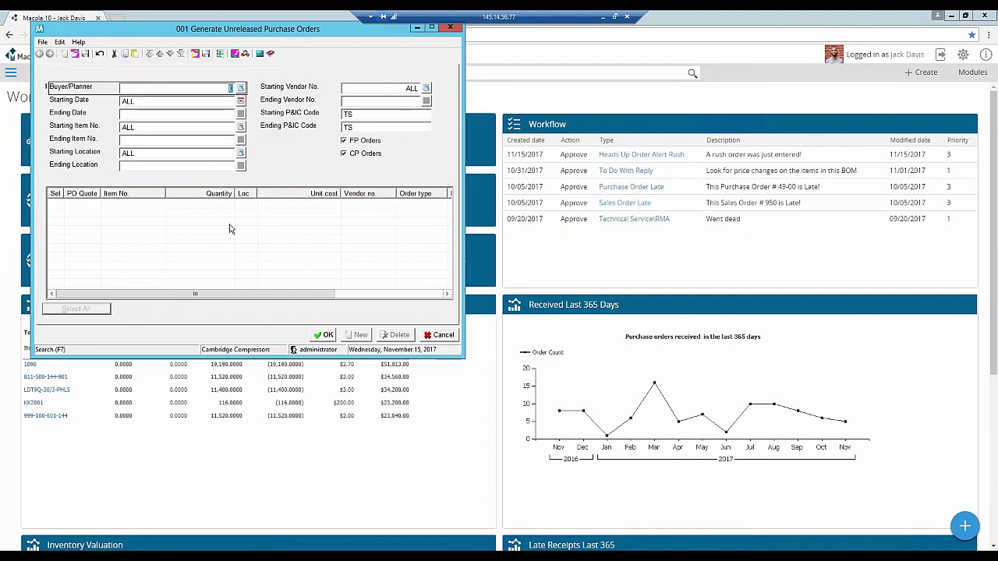
click(441, 335)
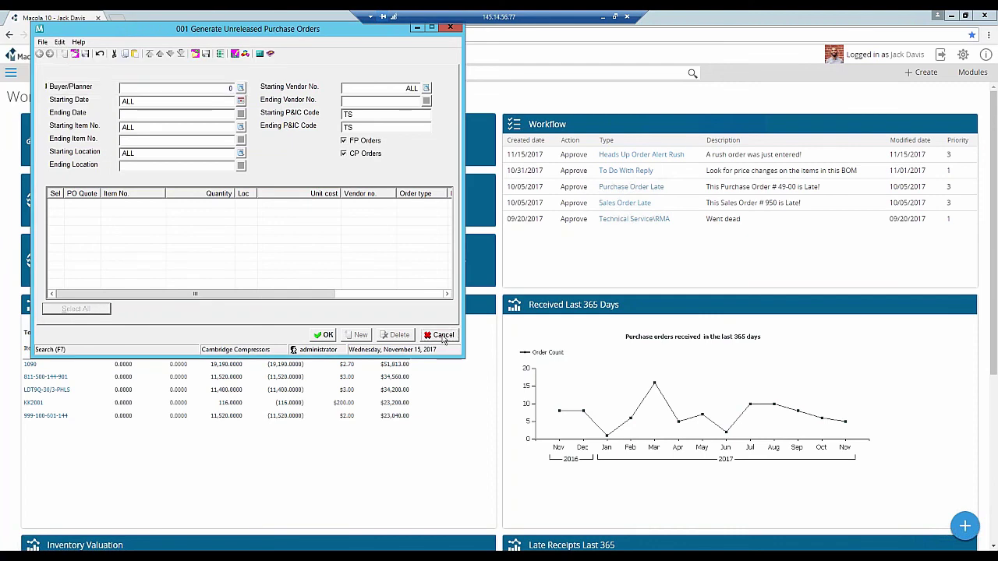
Step: Open the unreleased Shimani Corporation purchase order with the highest order number in purchase order entry
click(78, 139)
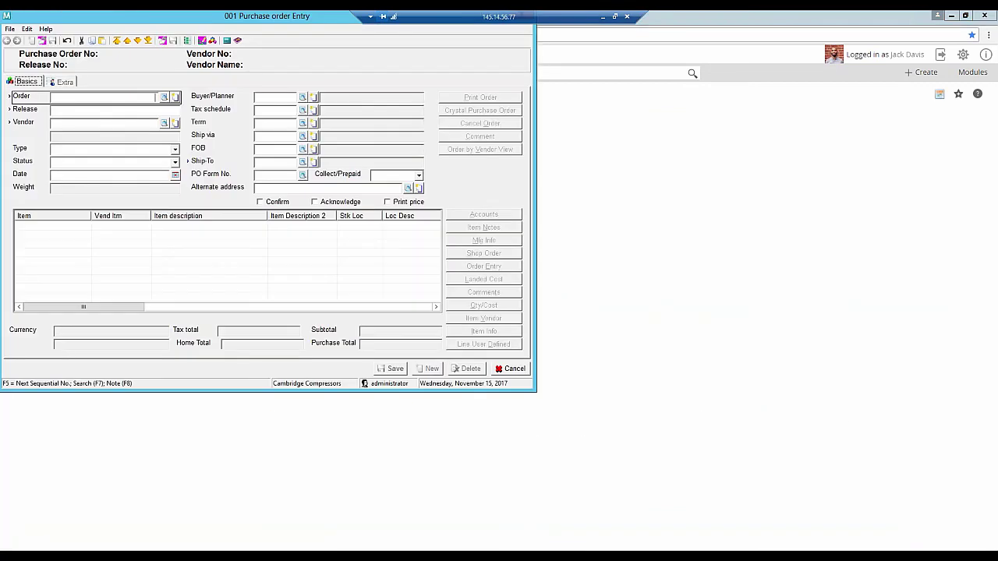
click(163, 96)
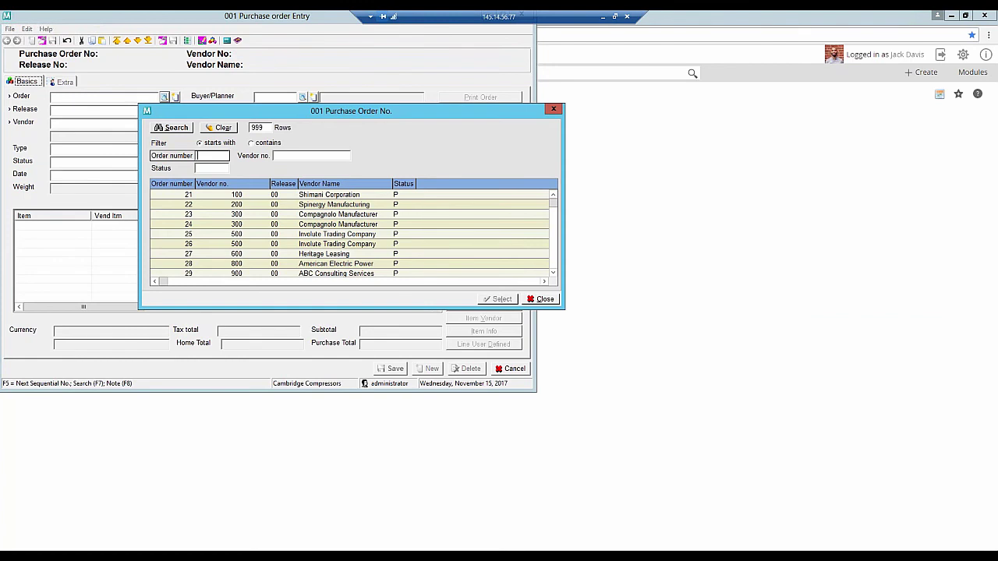
click(173, 184)
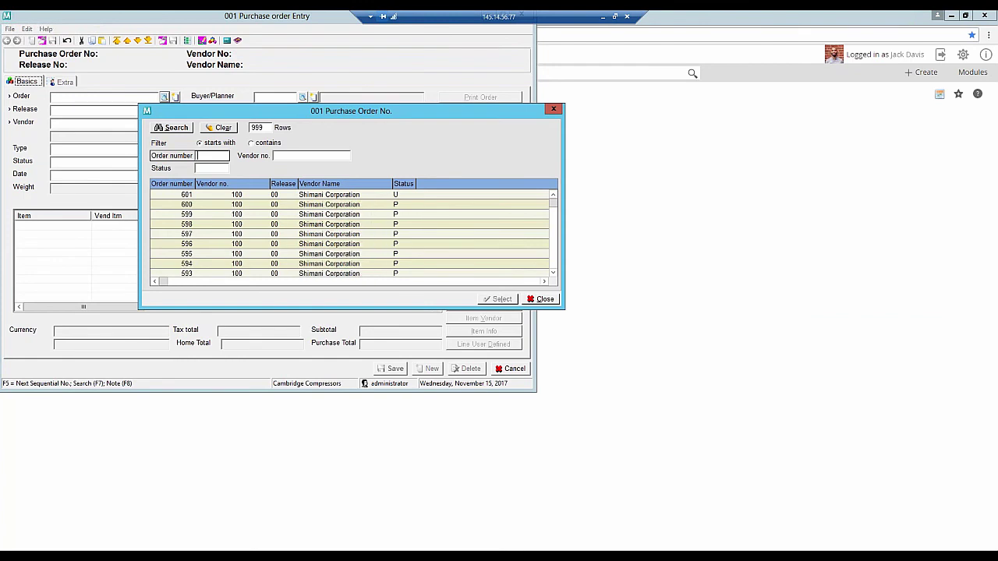
click(185, 196)
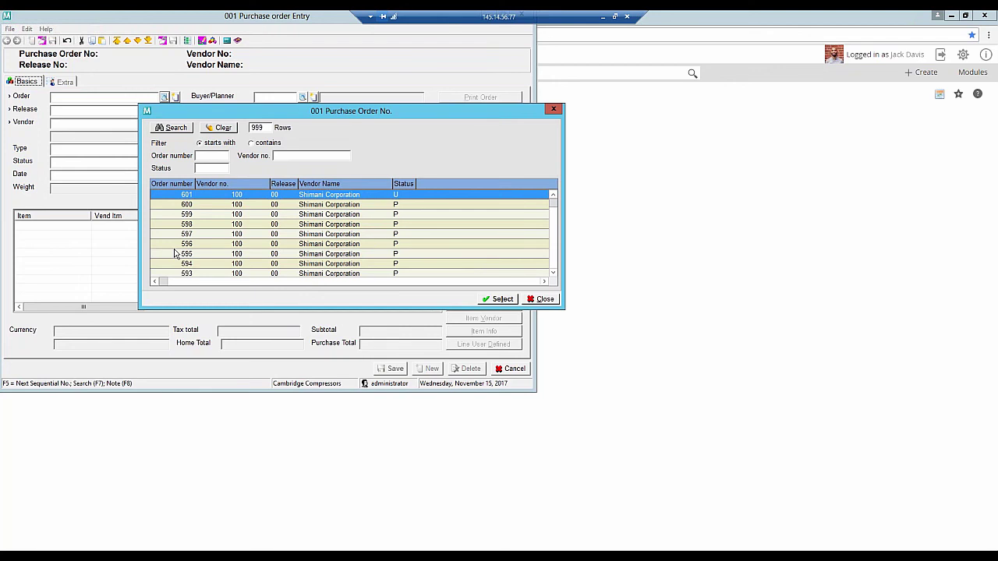
click(488, 299)
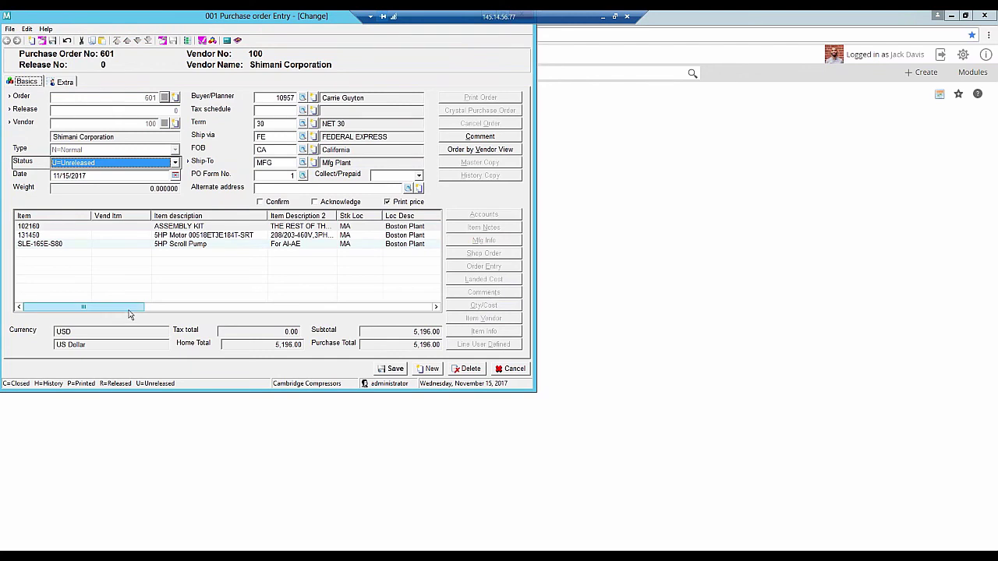
Step: Set the purchase order's status to R=Released and save the order
mouse_move(129, 314)
mouse_down()
mouse_move(189, 316)
mouse_move(111, 308)
mouse_up()
click(175, 164)
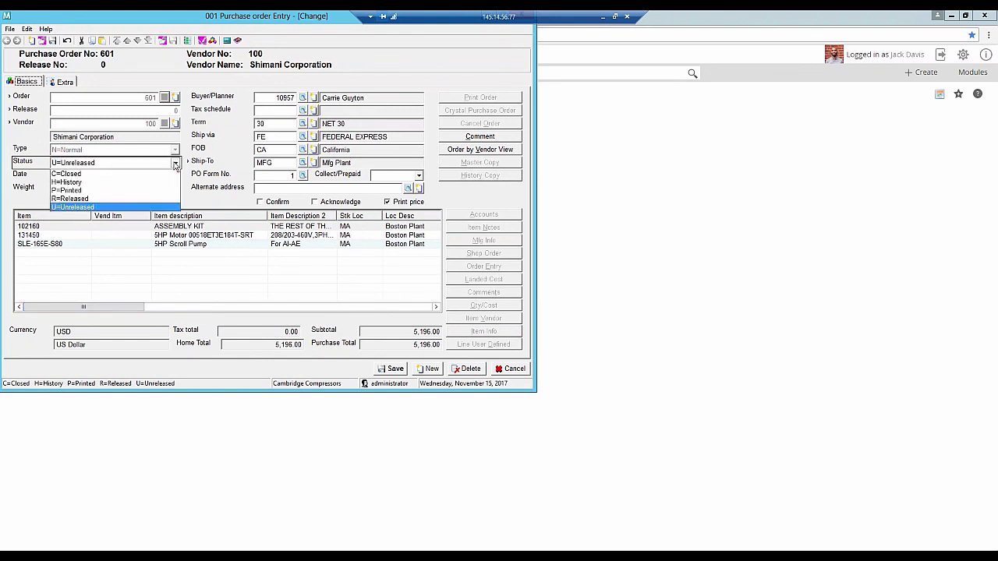
click(139, 198)
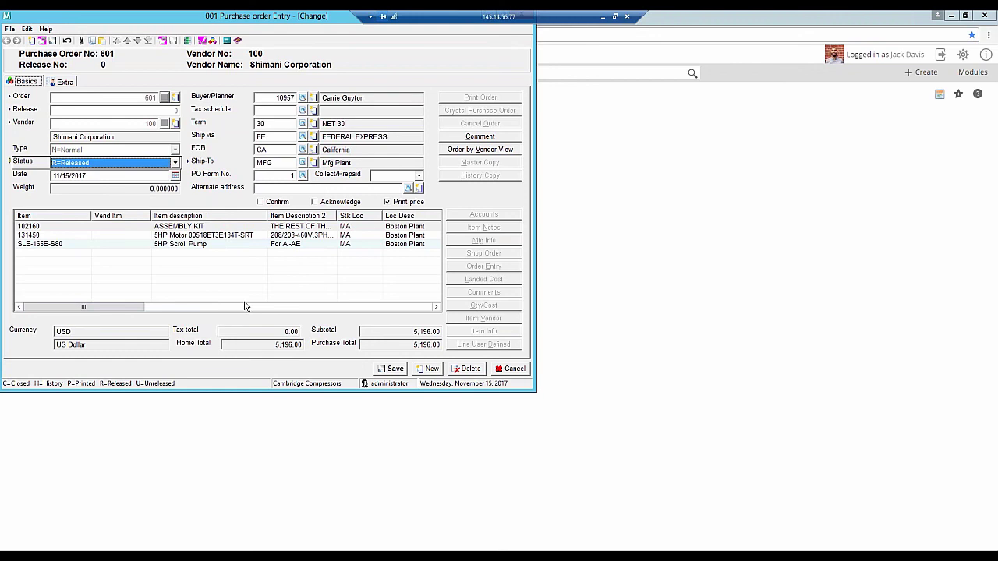
click(387, 369)
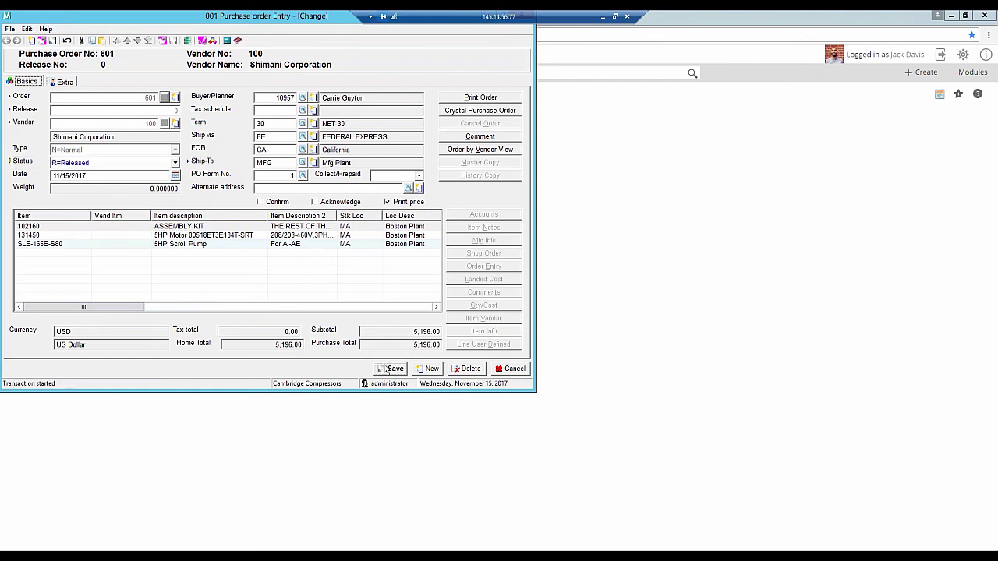
click(510, 368)
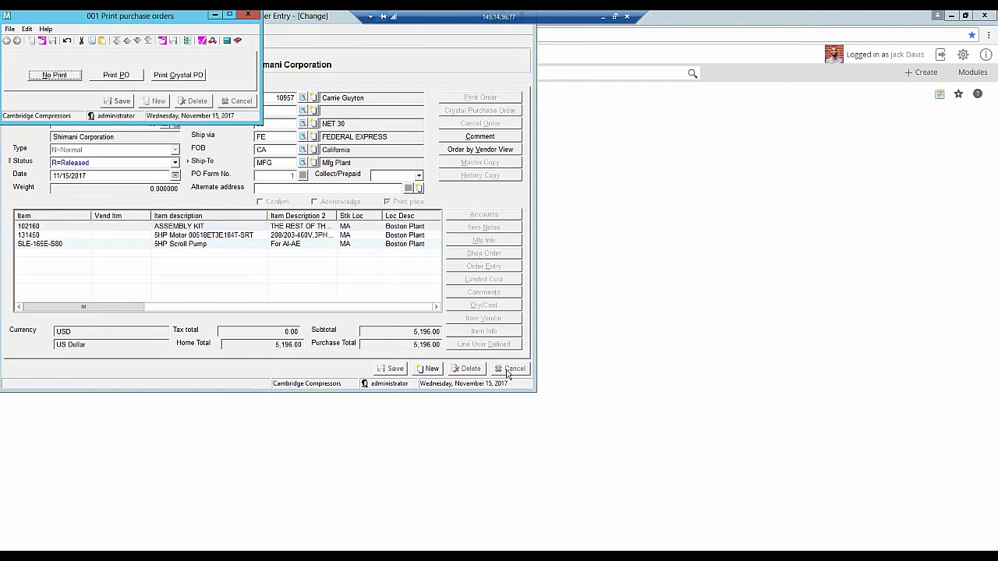
Step: Output the Crystal purchase order on blank paper with company name and address, review it, confirm correct printing, and close order entry
click(191, 76)
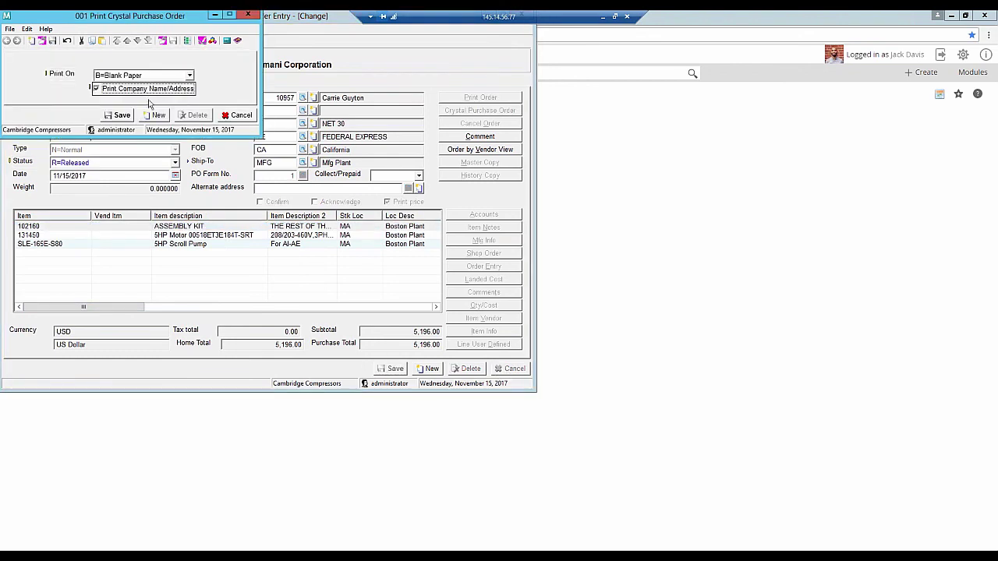
click(125, 116)
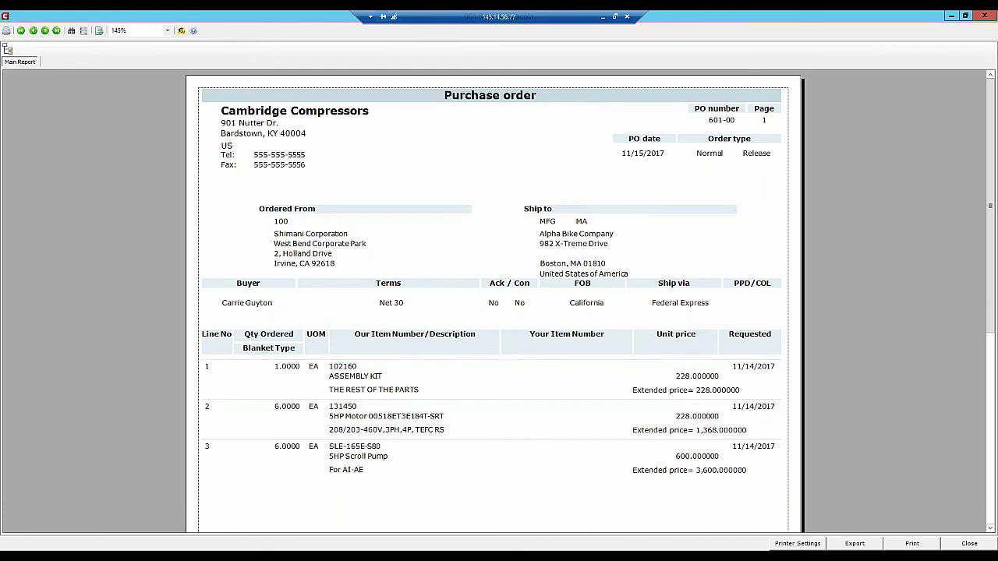
scroll(515, 234, down, 3)
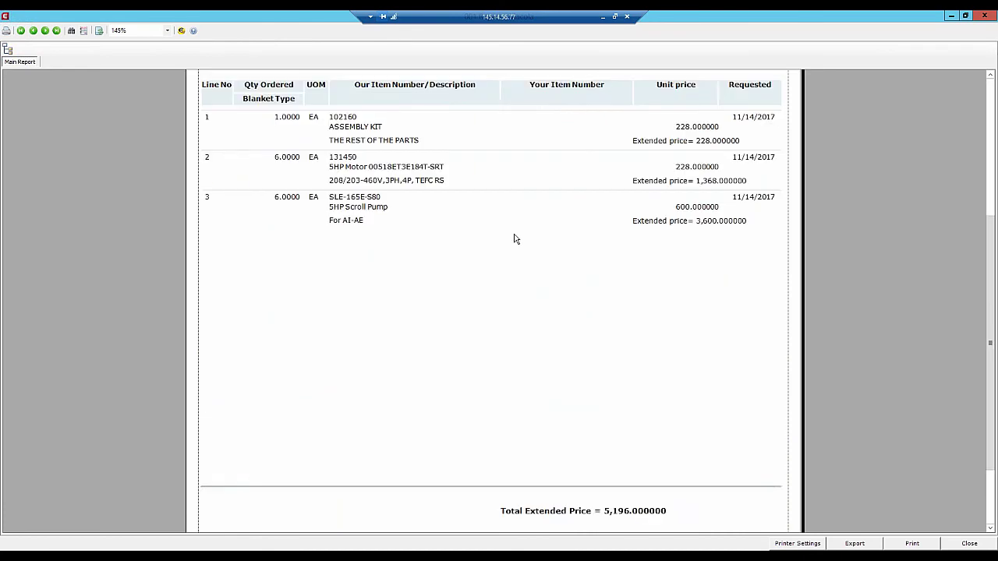
scroll(514, 237, up, 3)
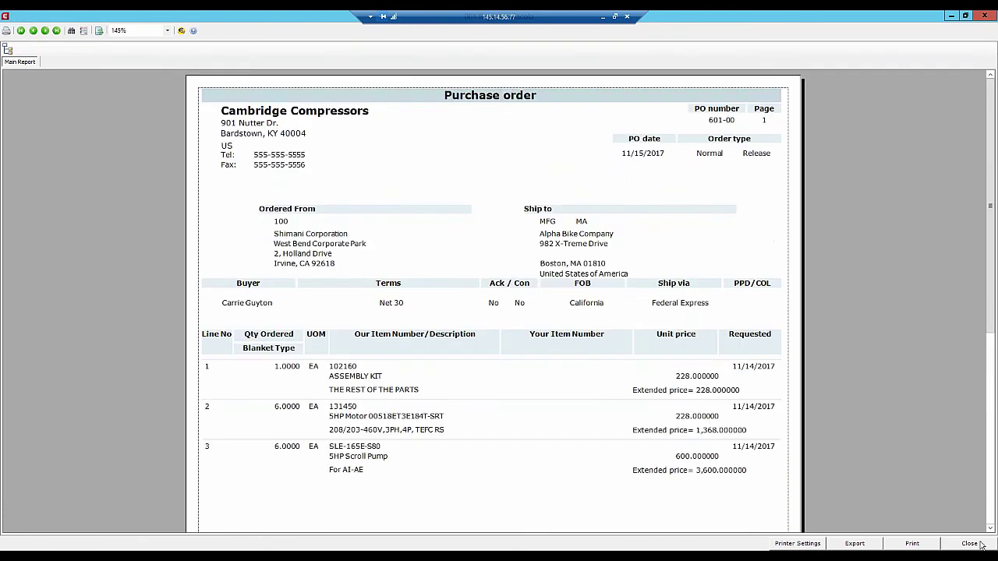
click(968, 544)
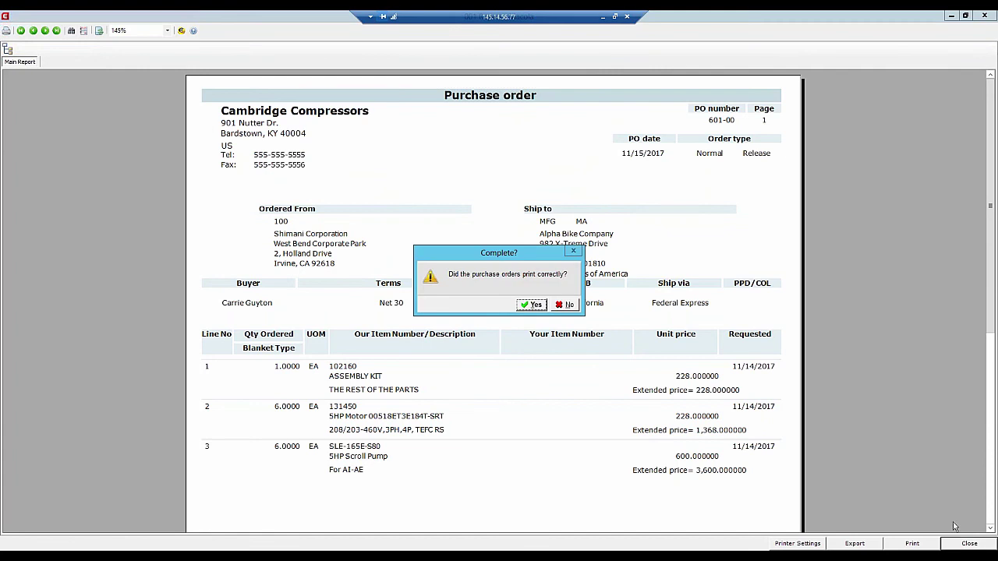
click(528, 308)
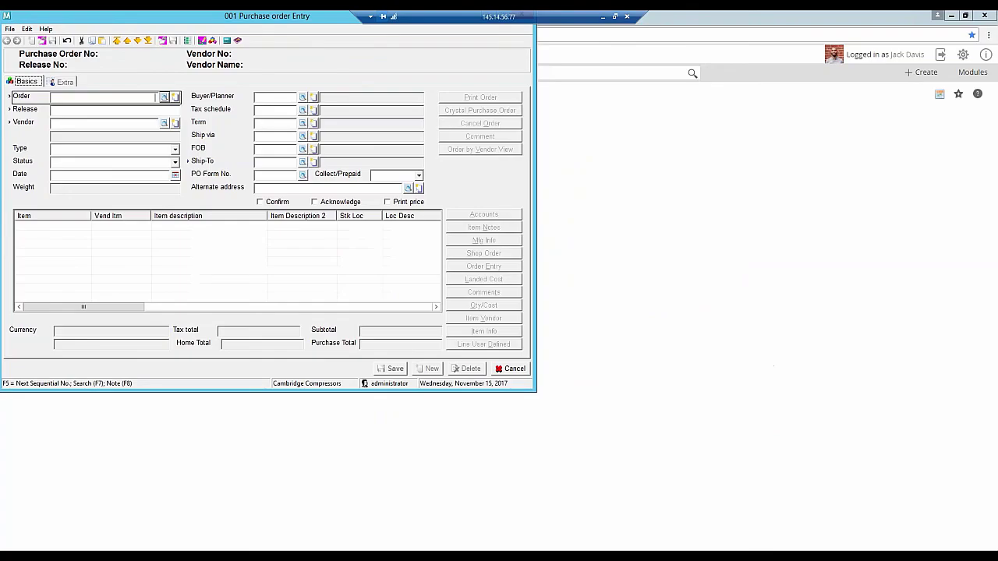
click(508, 369)
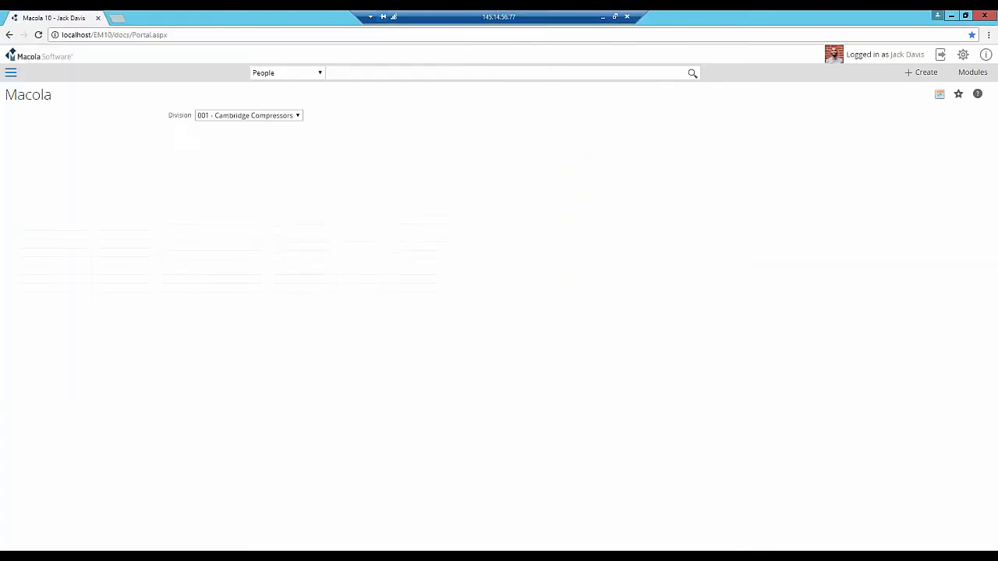
Step: Return to the workspace and load the newly released purchase order, release 0, in purchase order receiving
click(33, 50)
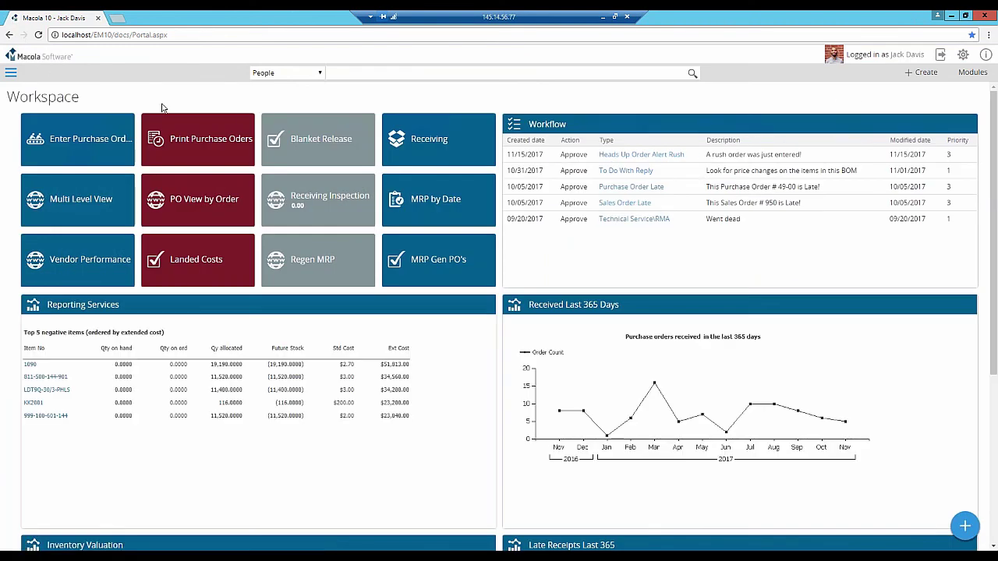
click(432, 161)
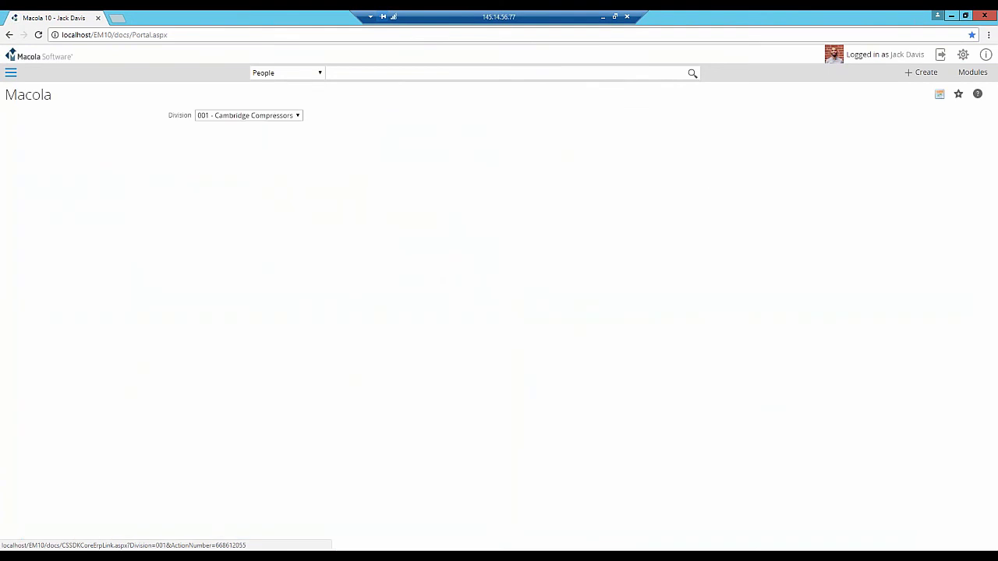
text(601)
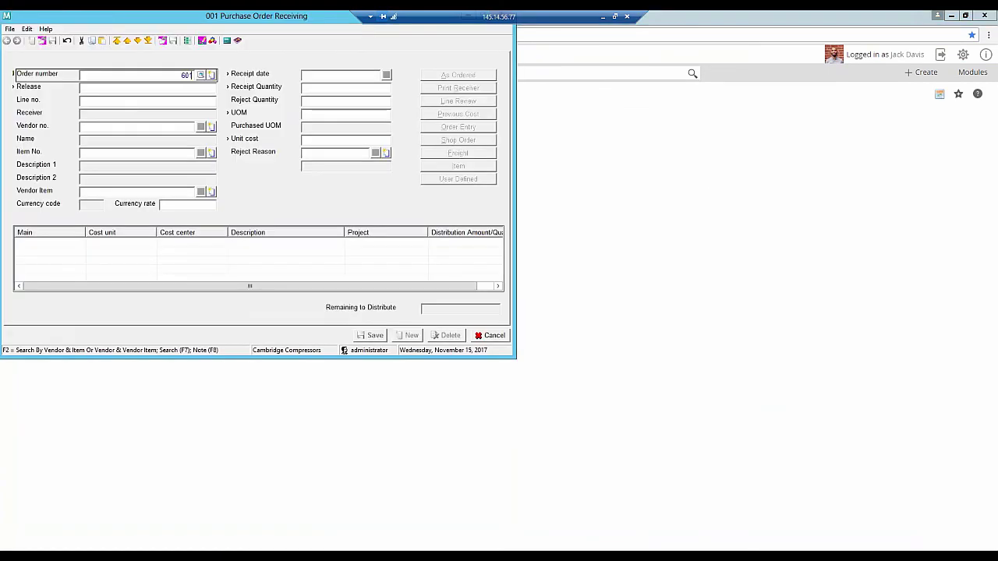
key(Tab)
key(Tab)
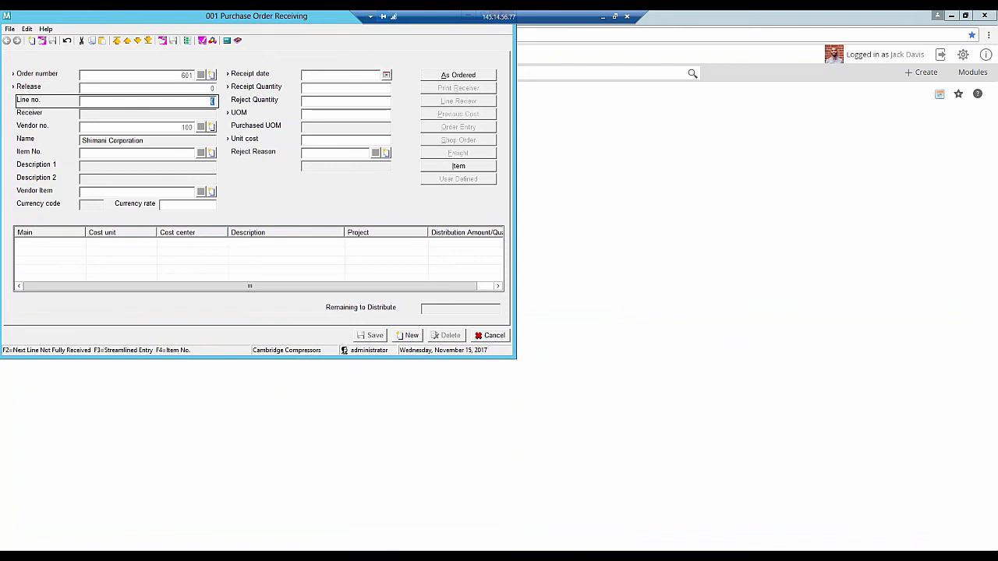
Step: Receive all items as ordered with receipt date 11/15/2017, save the freight entry with its fields blank, and close receiving
click(480, 78)
click(475, 76)
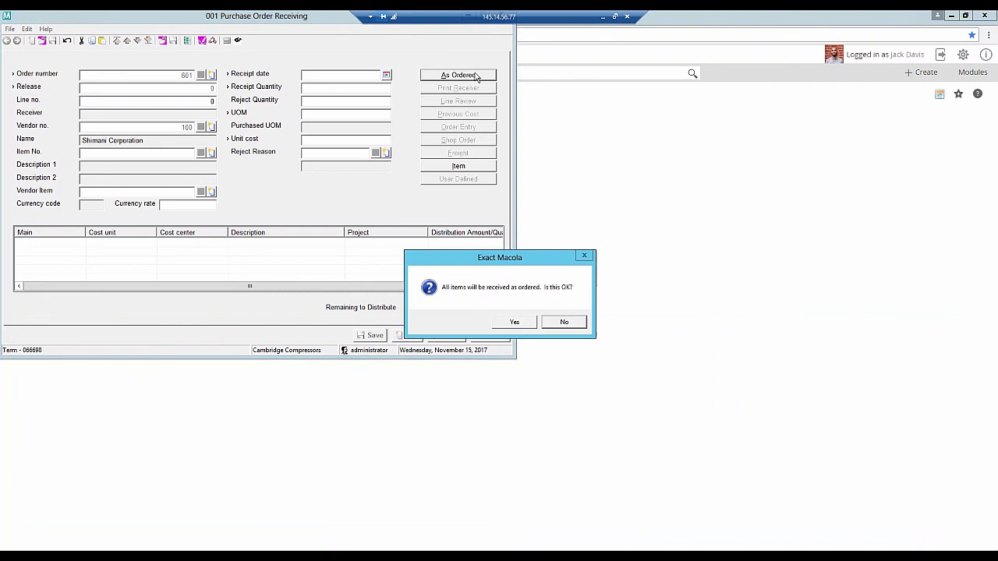
click(513, 322)
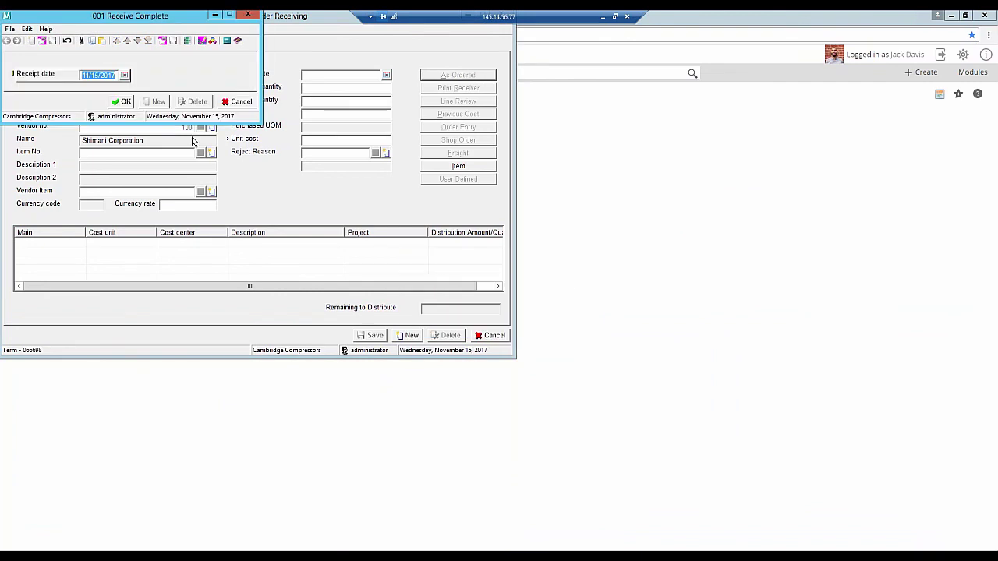
click(123, 102)
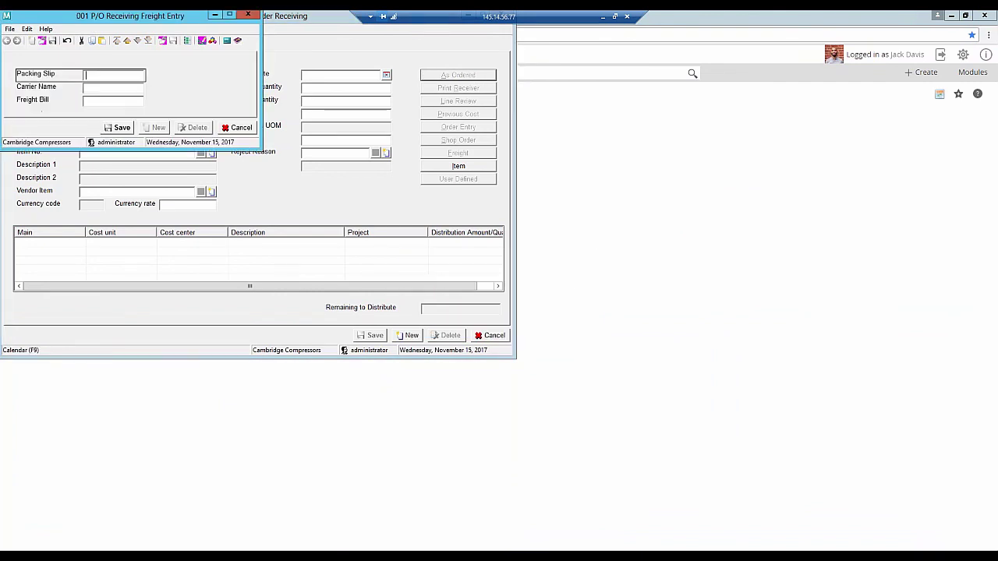
click(119, 127)
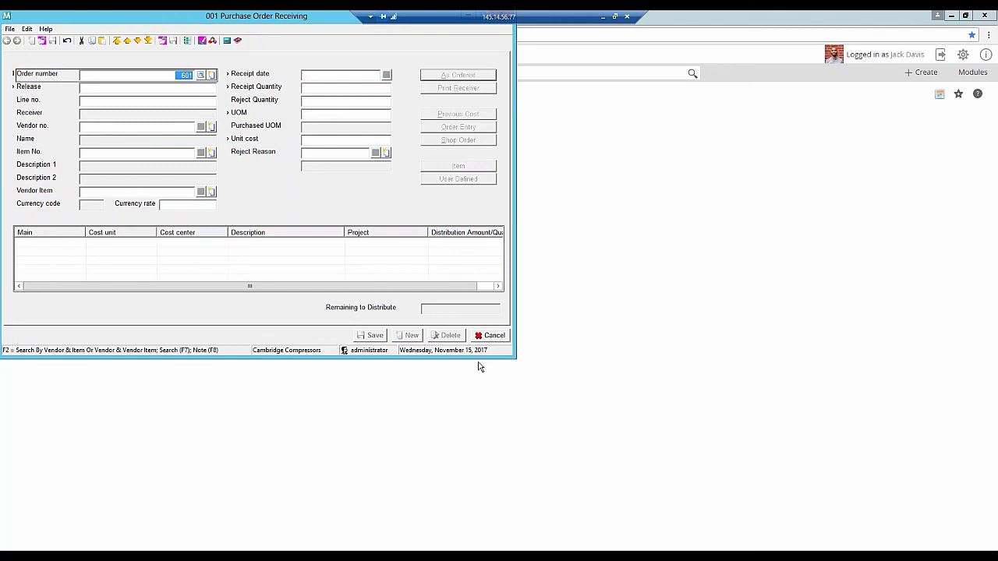
click(492, 338)
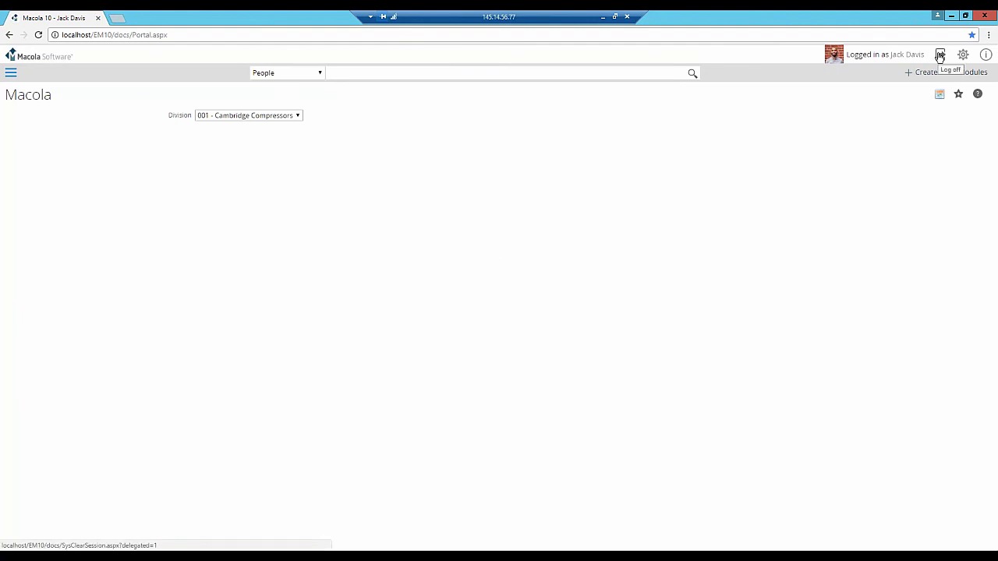
Step: Log off from the purchasing manager's session
click(940, 56)
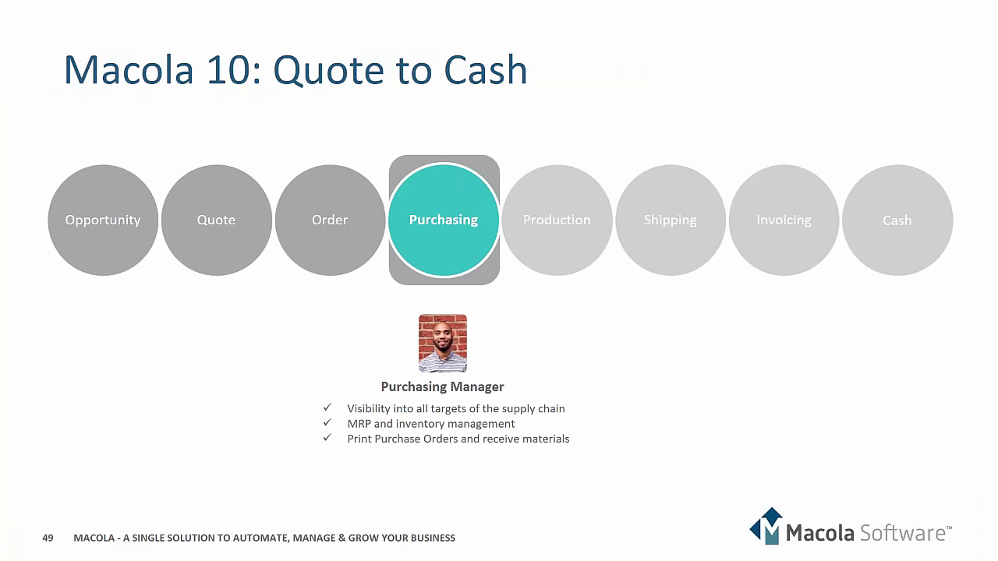
key(Right)
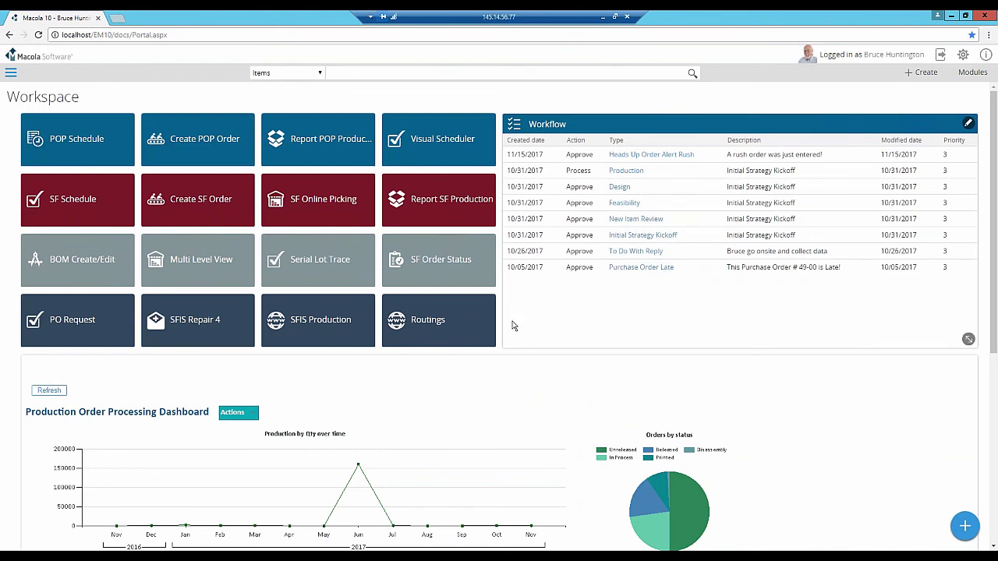
Step: Examine the Production Order Processing Dashboard and the sales order linked from the Heads Up Order Alert Rush request, including its line items
scroll(514, 326, down, 1)
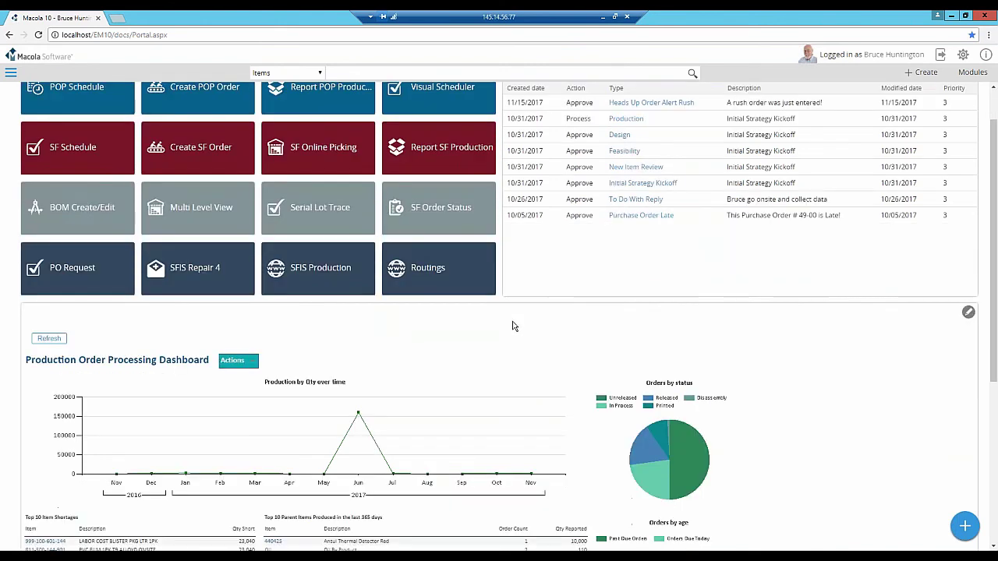
scroll(514, 326, down, 3)
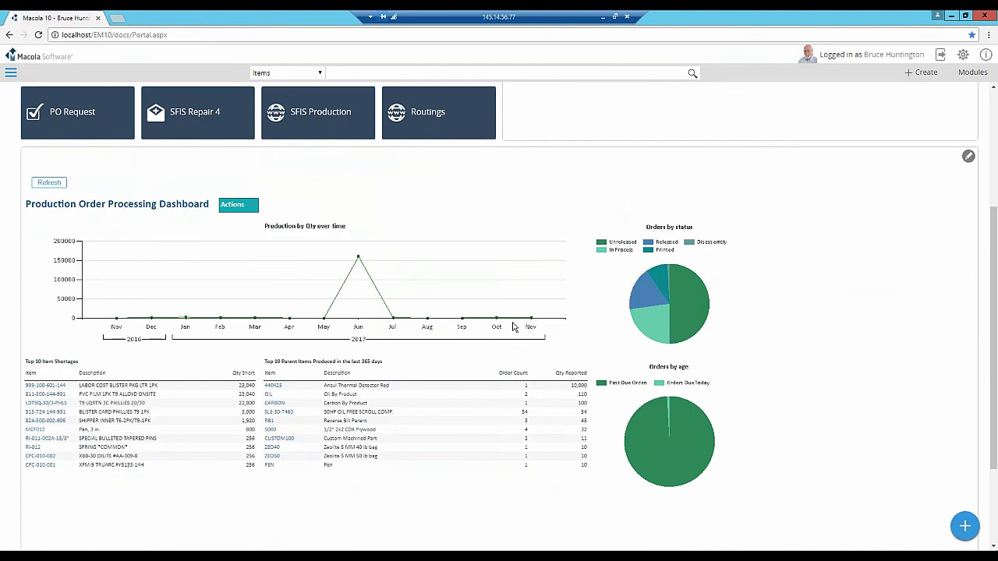
scroll(513, 326, up, 4)
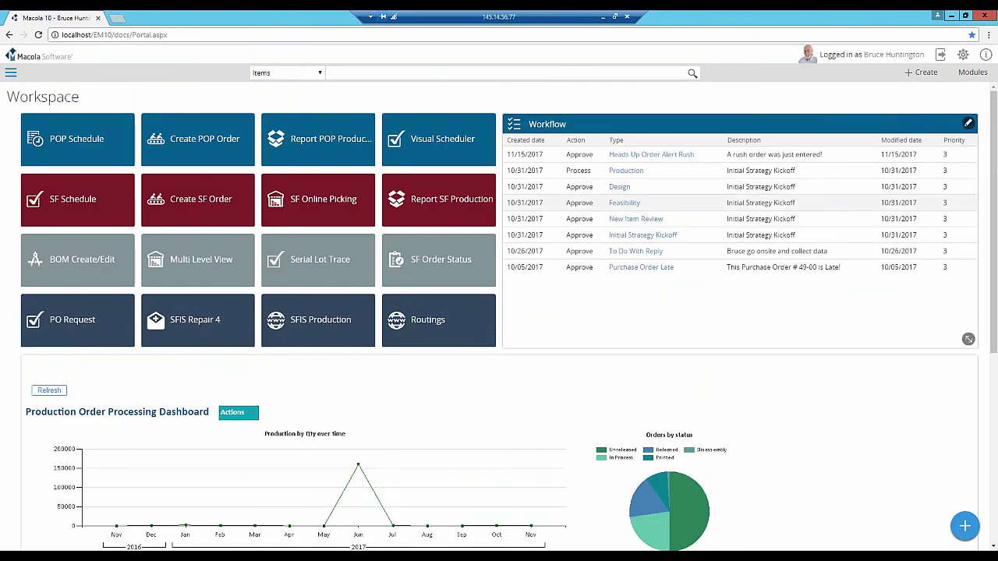
click(679, 155)
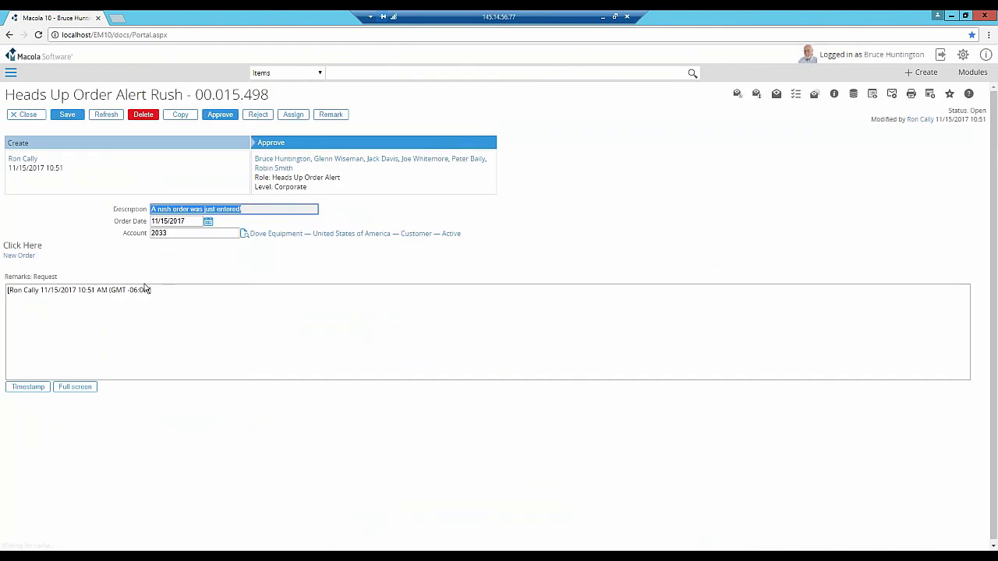
click(19, 256)
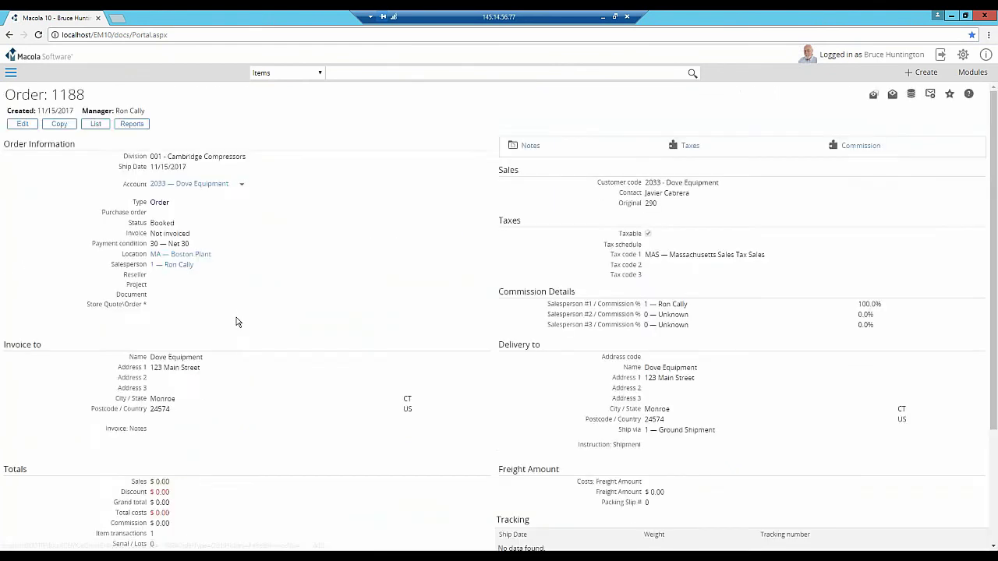
scroll(238, 320, down, 5)
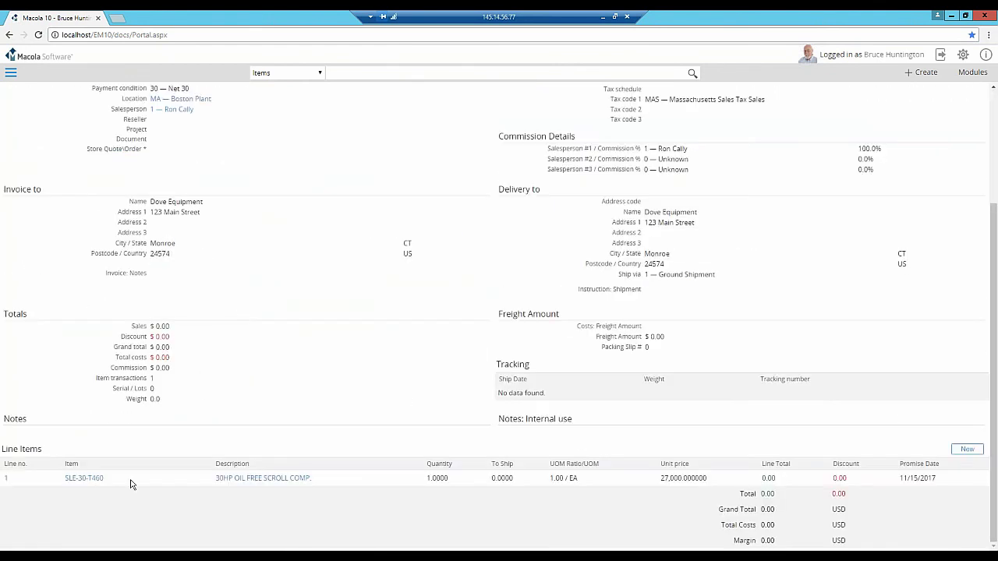
scroll(131, 484, up, 3)
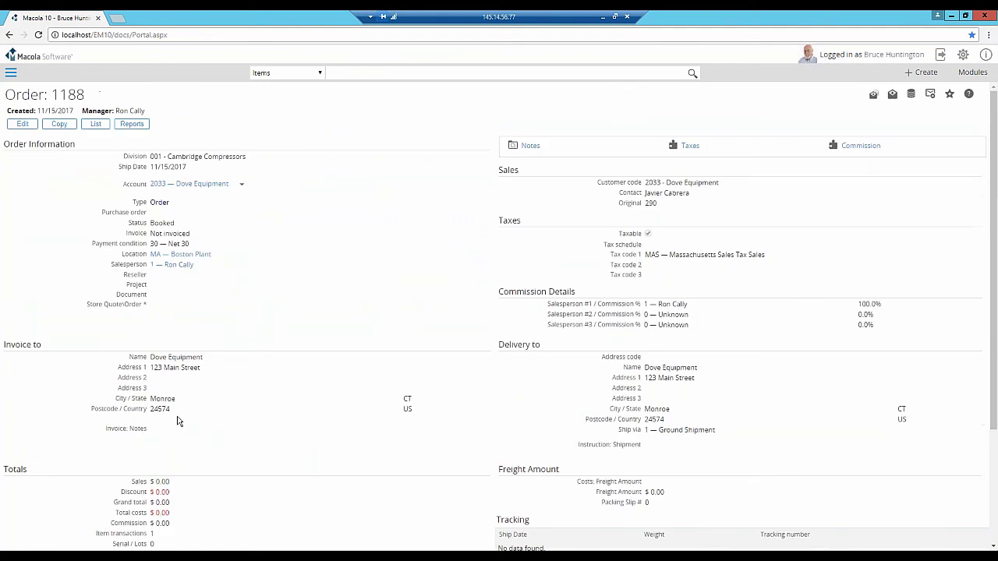
Step: Return to the workspace and load the unreleased SLE-30-T460 production order in manual production order entry, checking its customer and source order fields
click(35, 56)
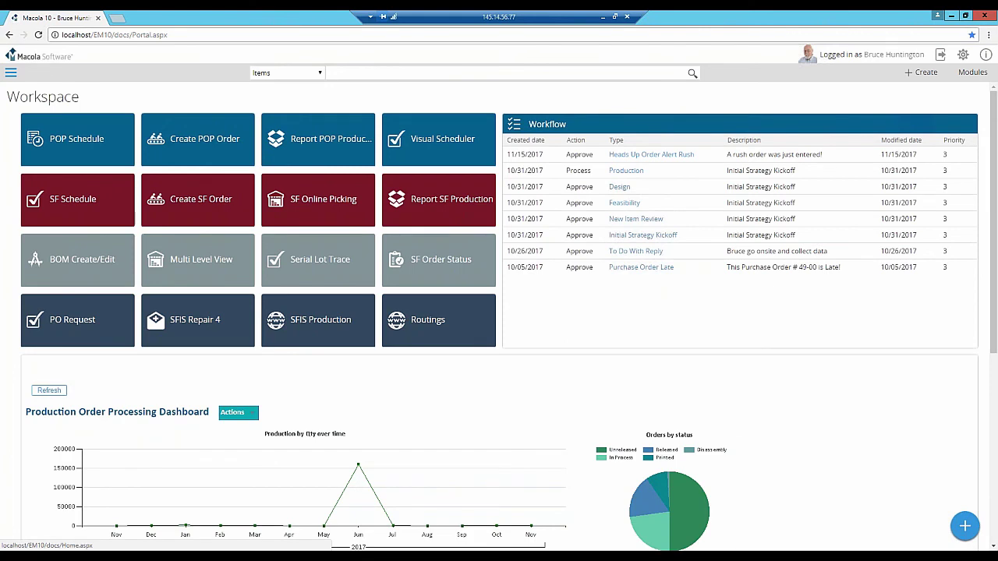
click(191, 154)
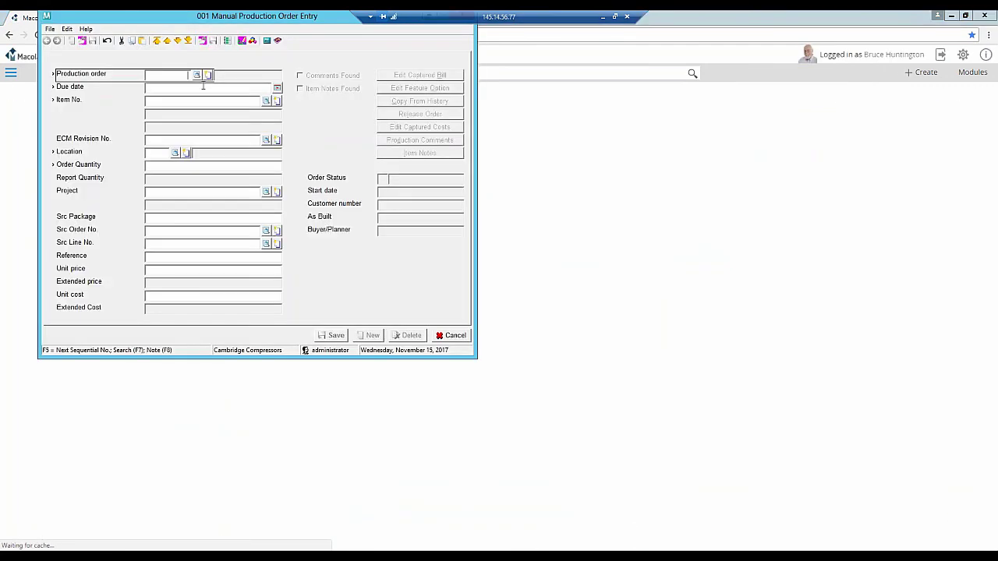
click(198, 76)
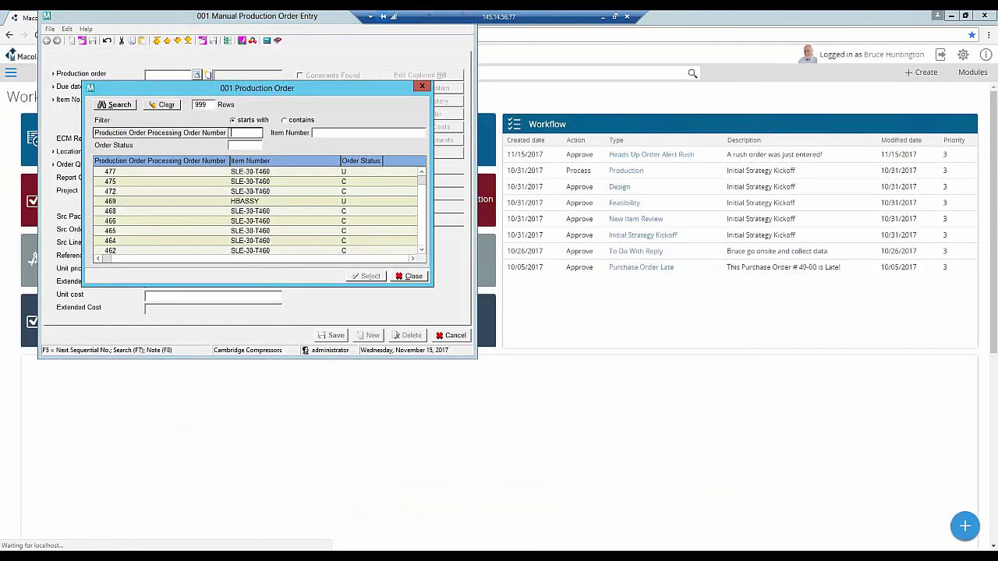
click(193, 173)
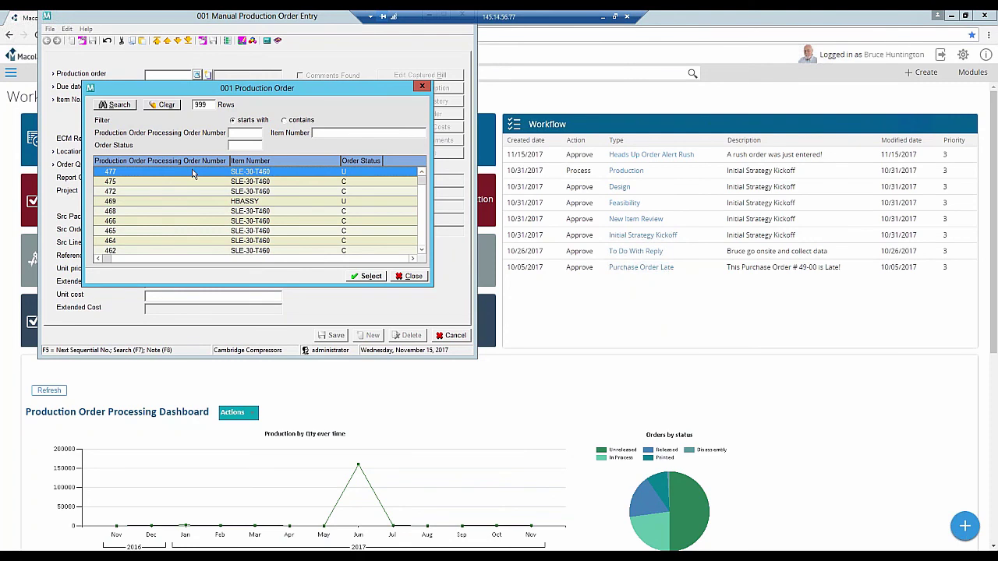
click(371, 278)
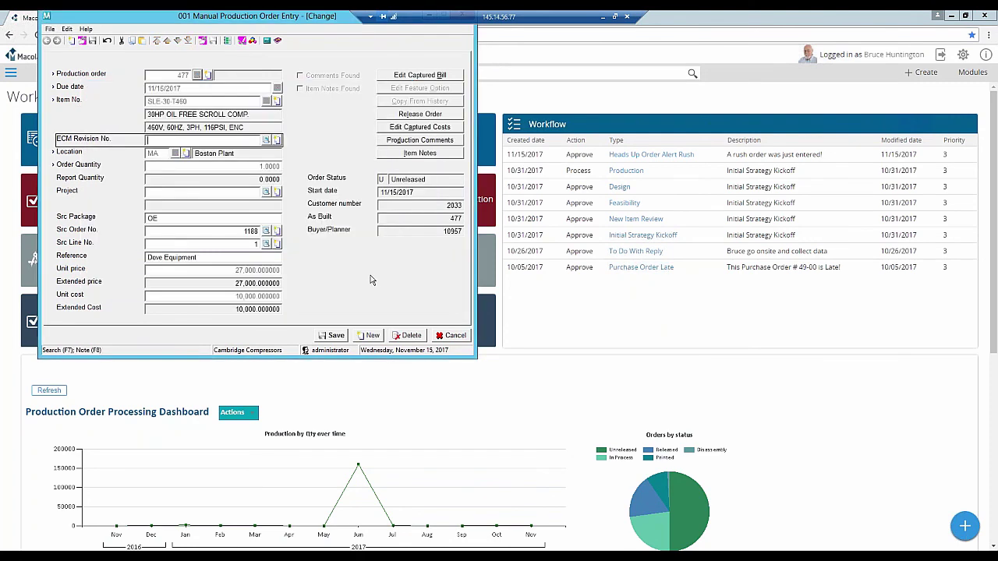
click(442, 212)
click(250, 234)
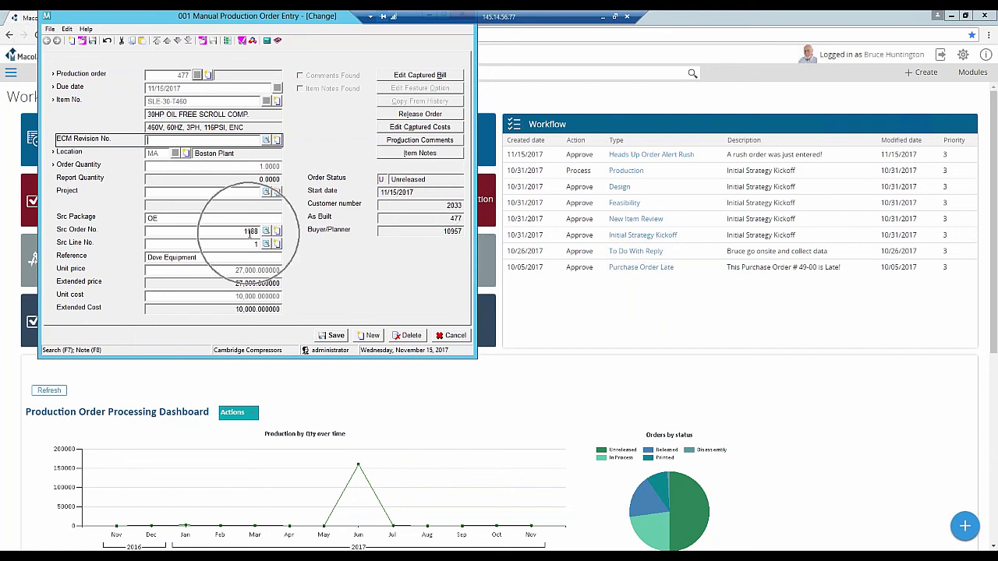
click(254, 244)
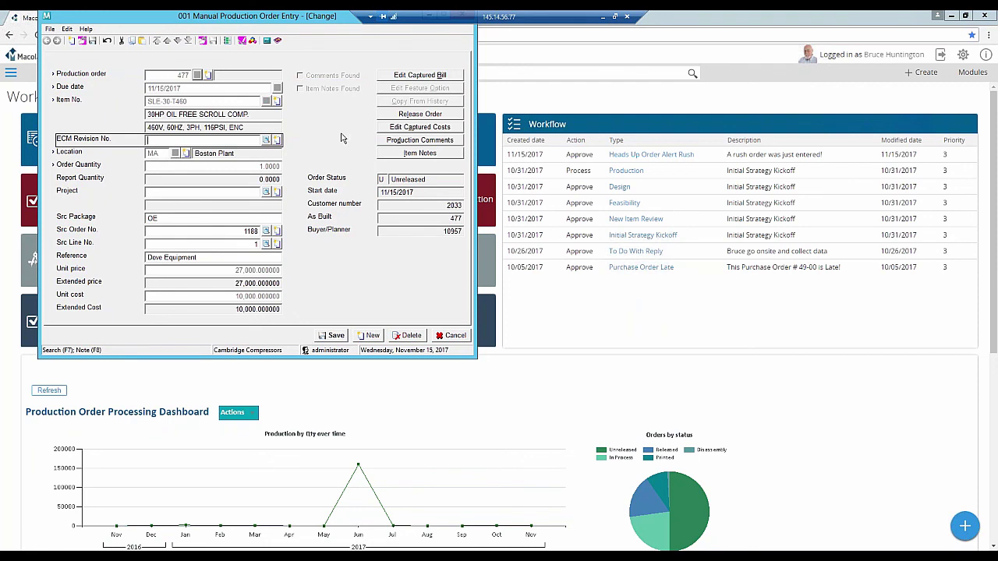
Step: Release the production order with Print production order enabled, review the work order report, and close order entry
click(405, 115)
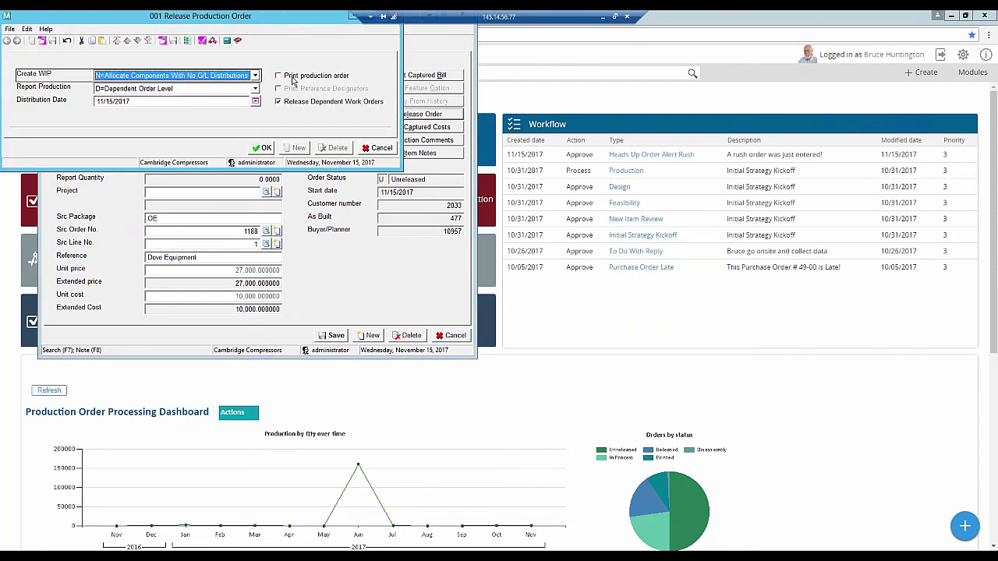
click(294, 78)
click(264, 148)
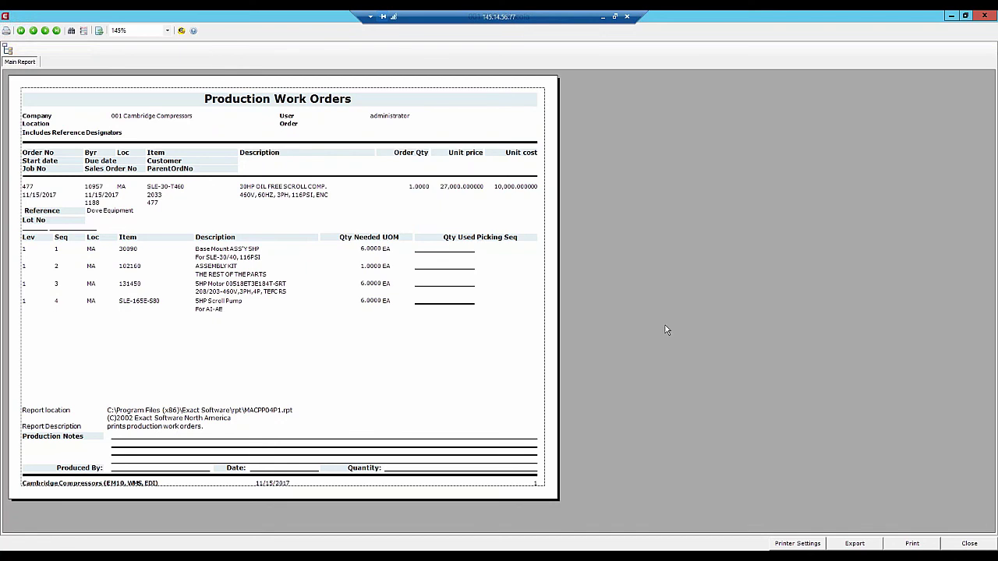
click(969, 544)
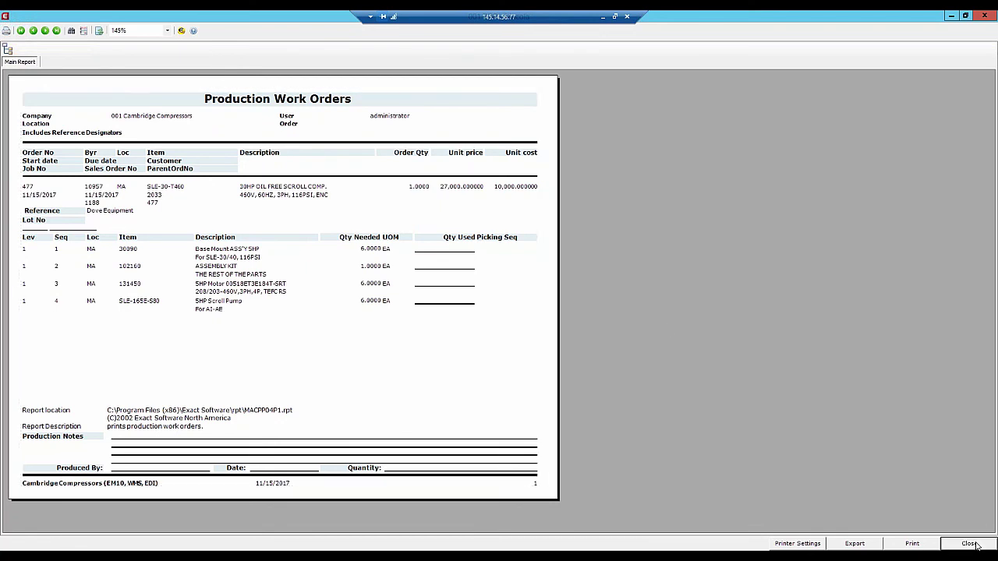
click(452, 336)
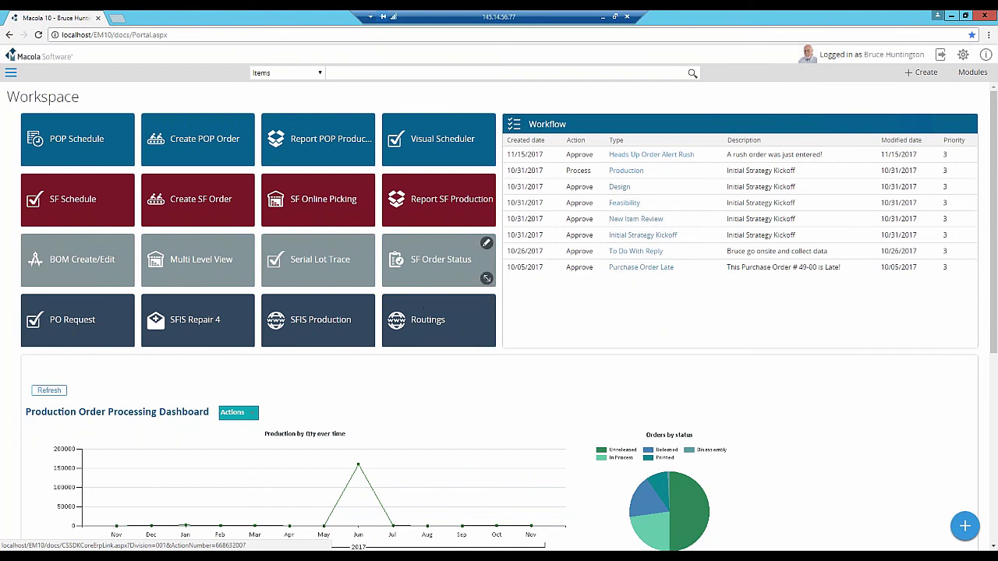
Step: Load the released SLE-30-T460 production order in POP production reporting
click(333, 153)
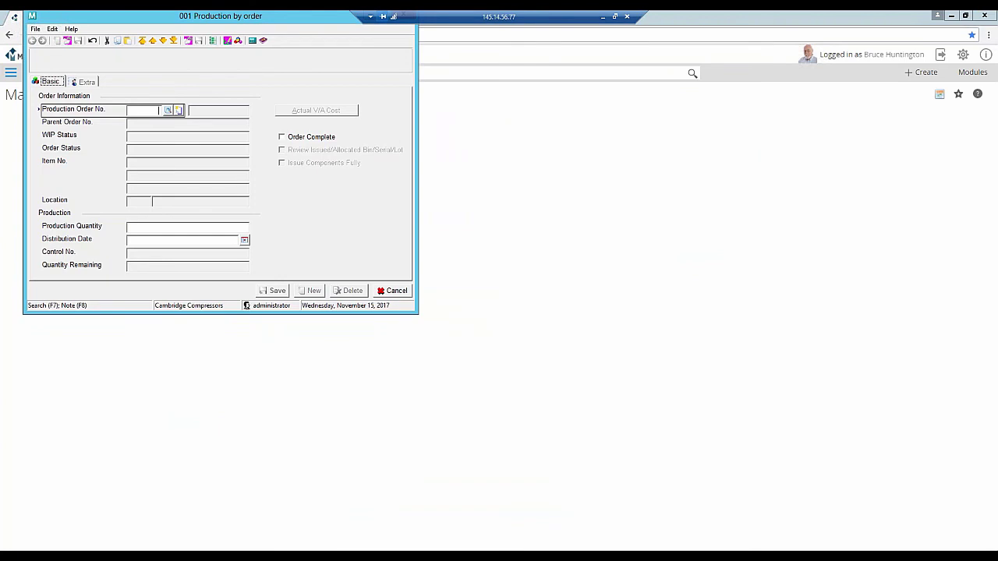
text(477)
key(Tab)
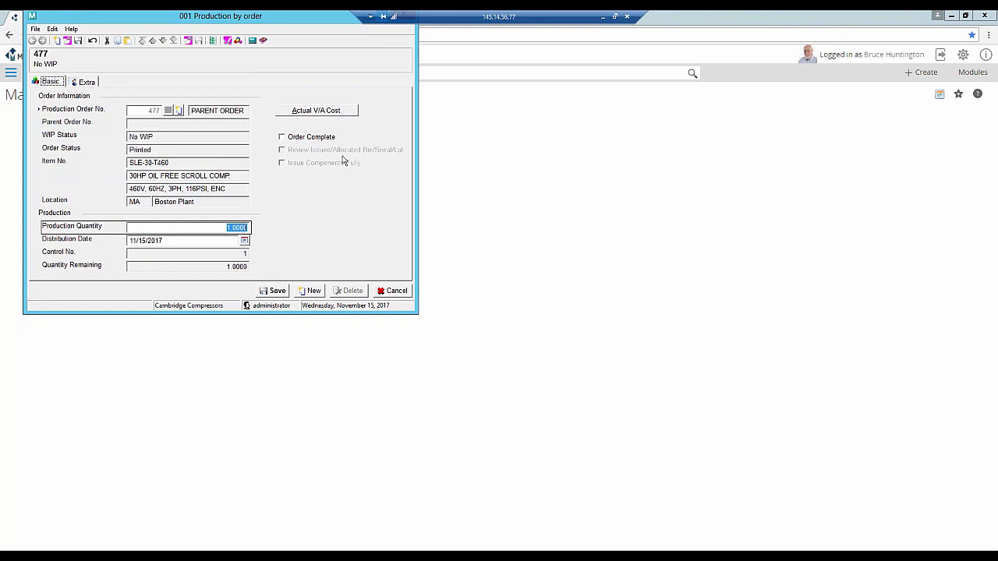
Step: Add an actual value-added cost line of type ASM, Assembly Labor & Overhead, with a factor of 50, and return to production reporting
click(321, 113)
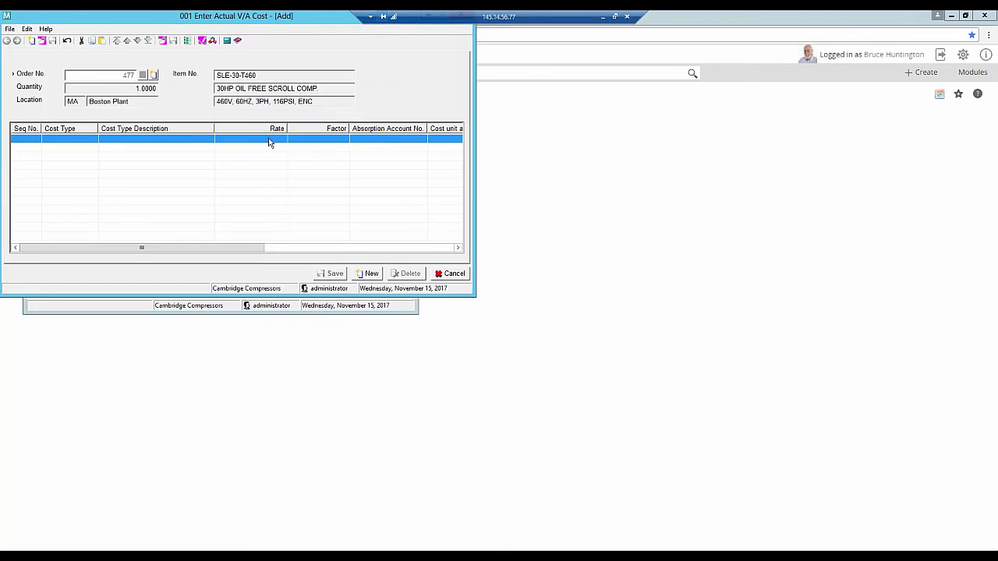
click(269, 142)
click(85, 141)
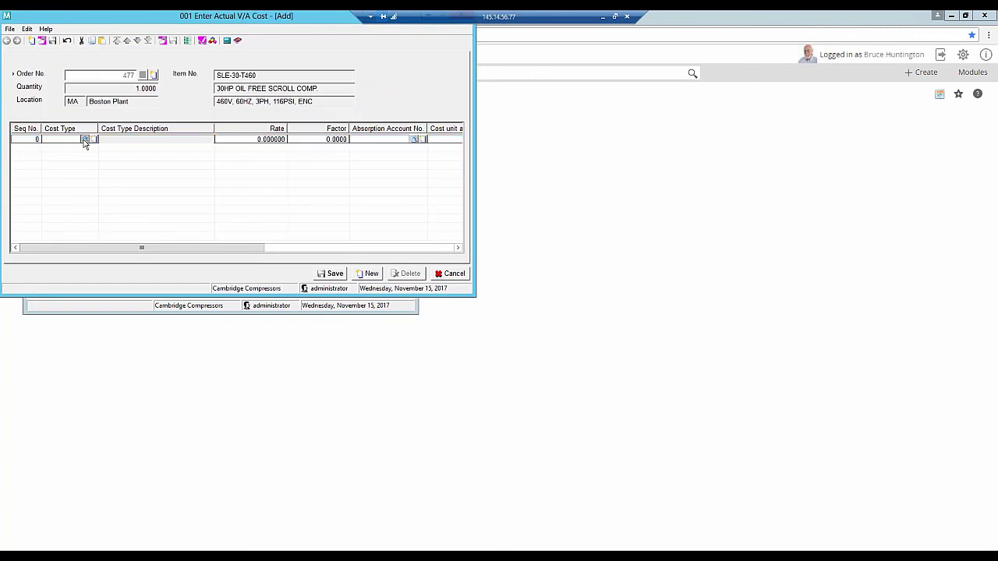
click(85, 141)
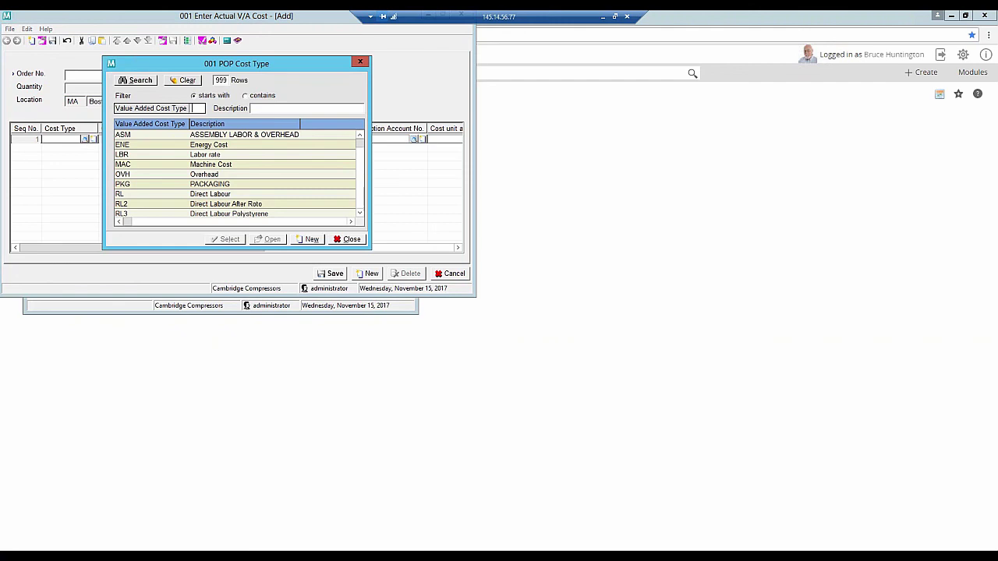
click(172, 138)
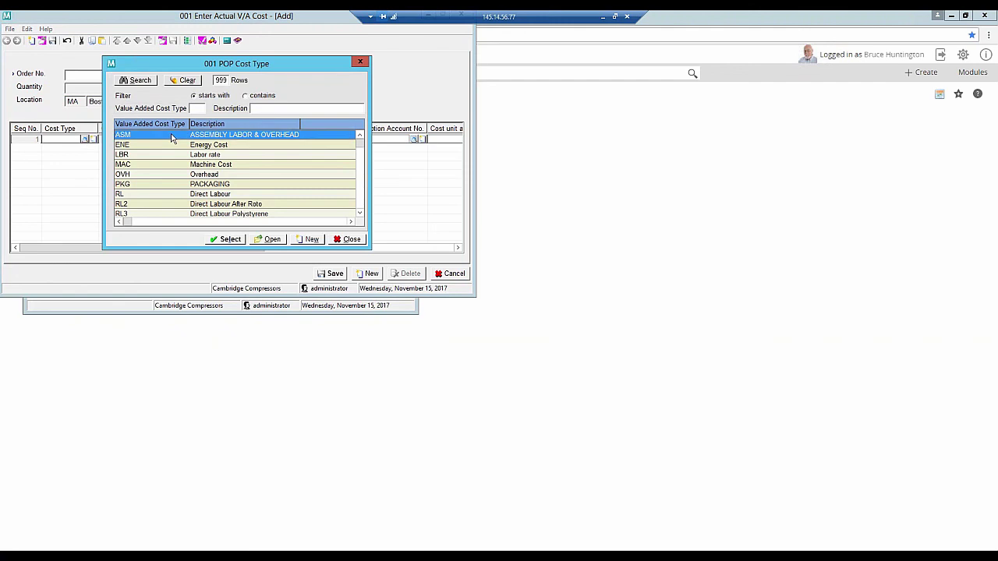
double_click(173, 138)
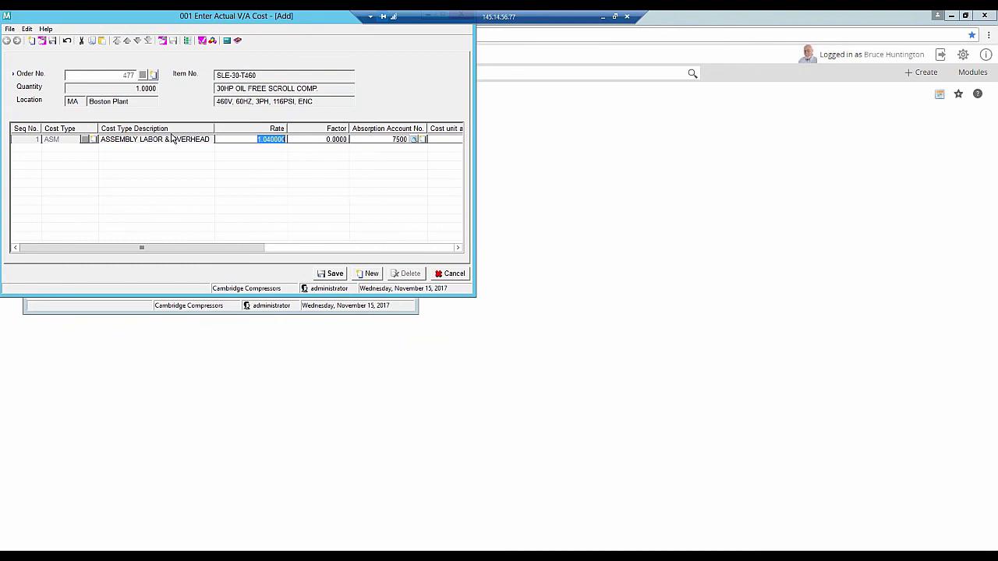
key(Tab)
text(50)
key(Tab)
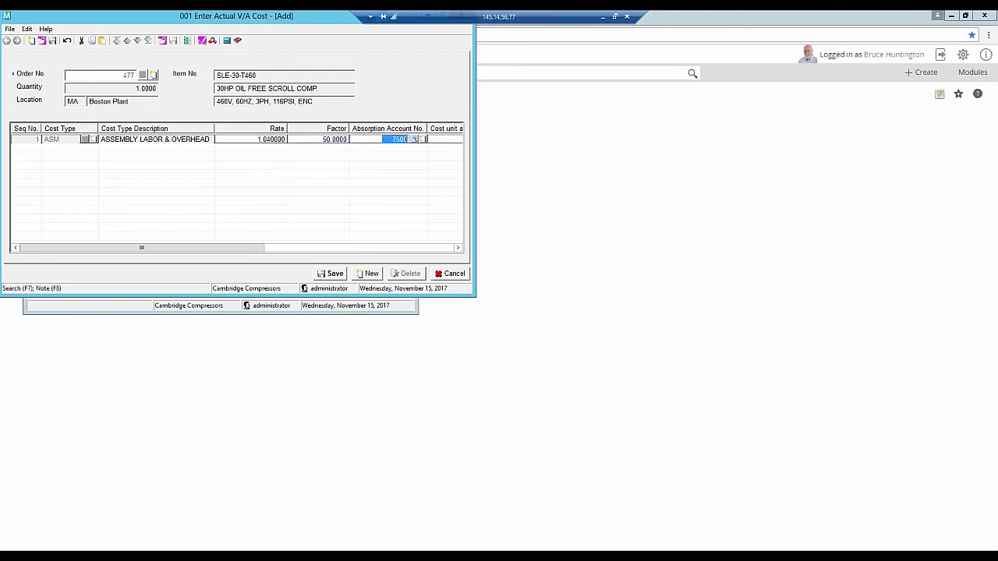
key(Return)
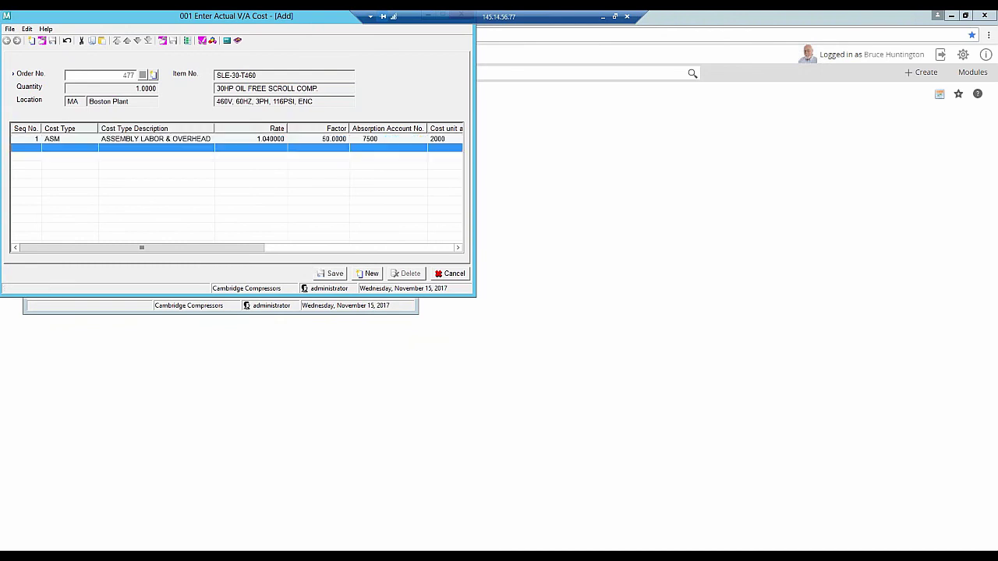
key(Escape)
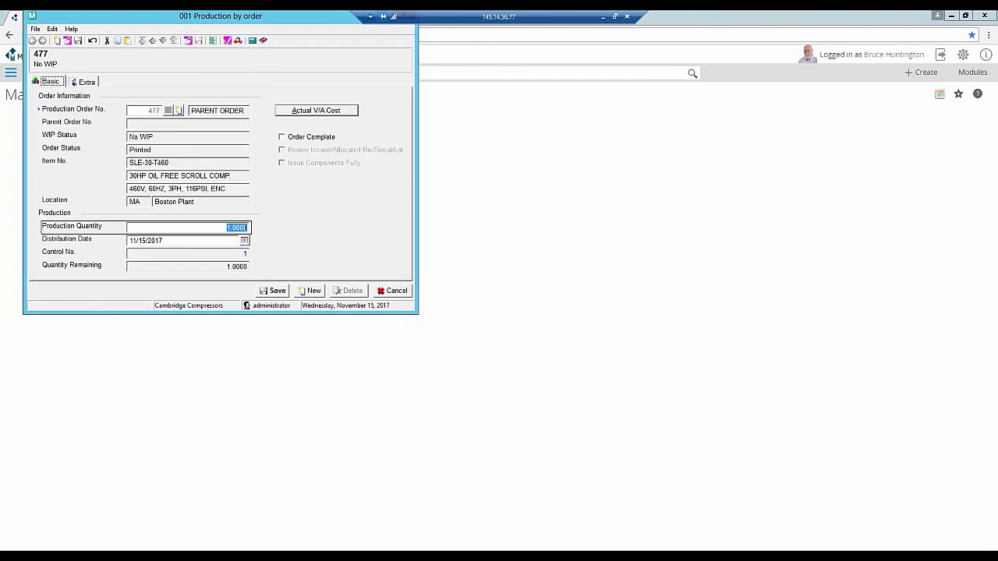
click(288, 139)
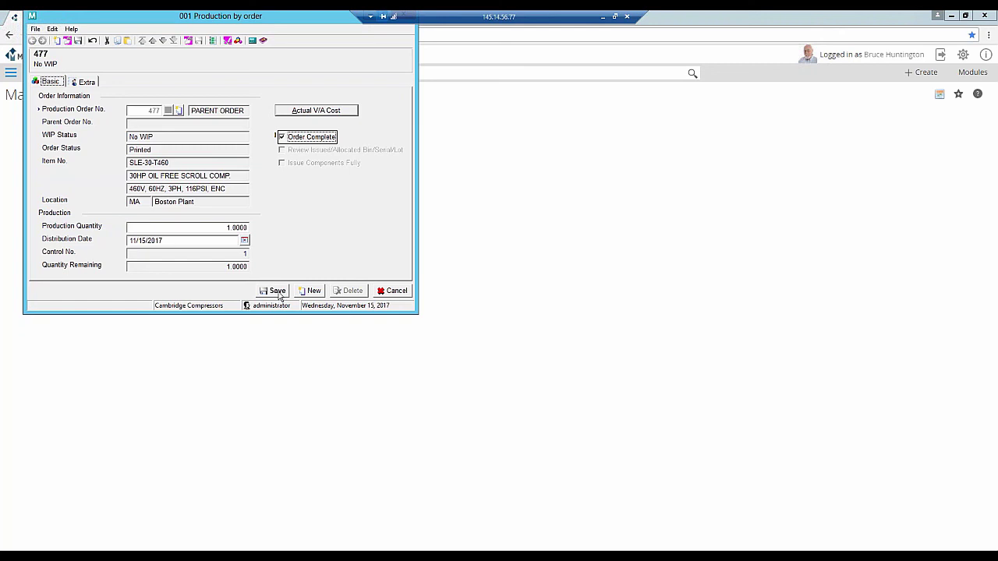
click(277, 291)
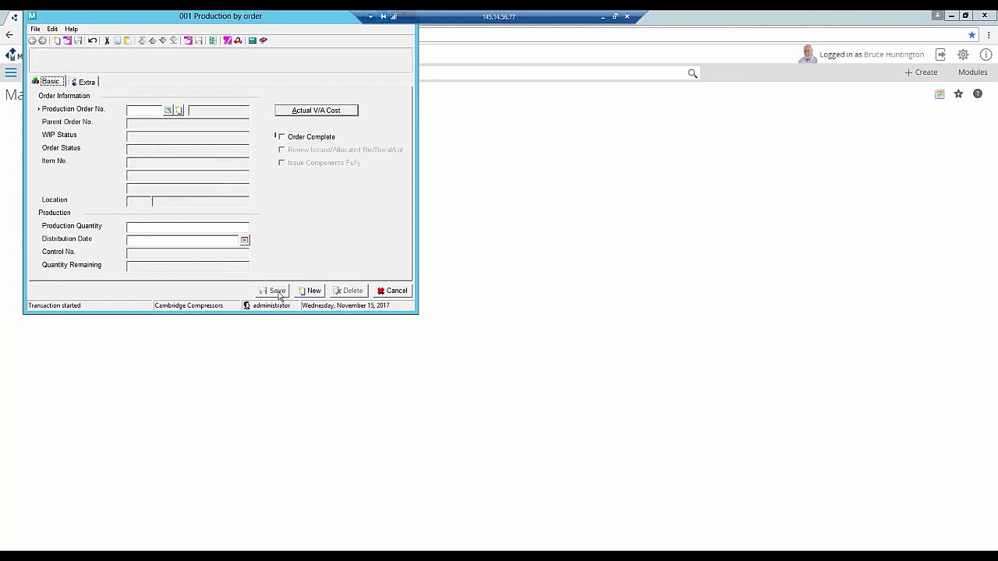
key(Tab)
key(Tab)
key(Tab)
key(Tab)
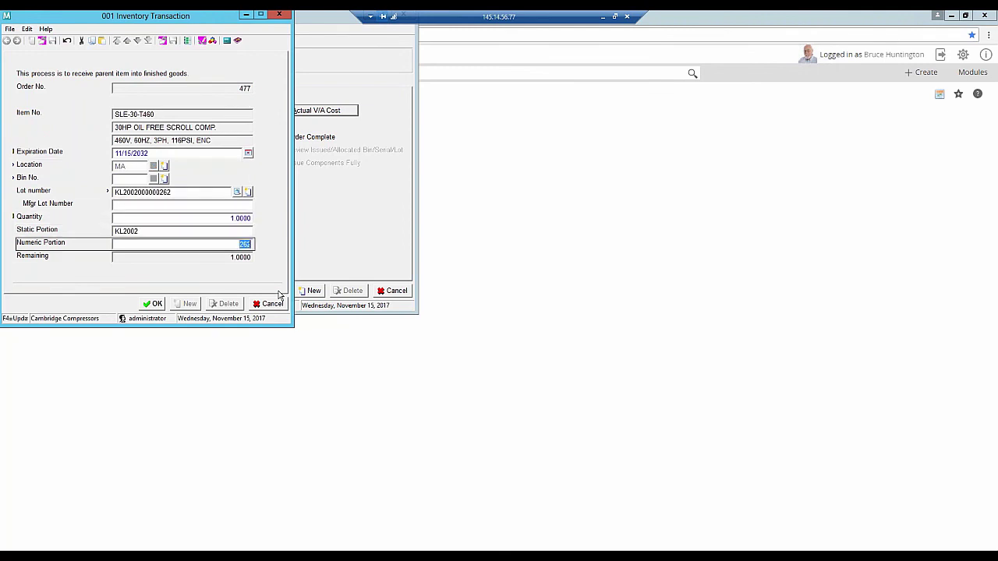
click(146, 308)
Step: Close production reporting and log off from the production manager's session
click(395, 293)
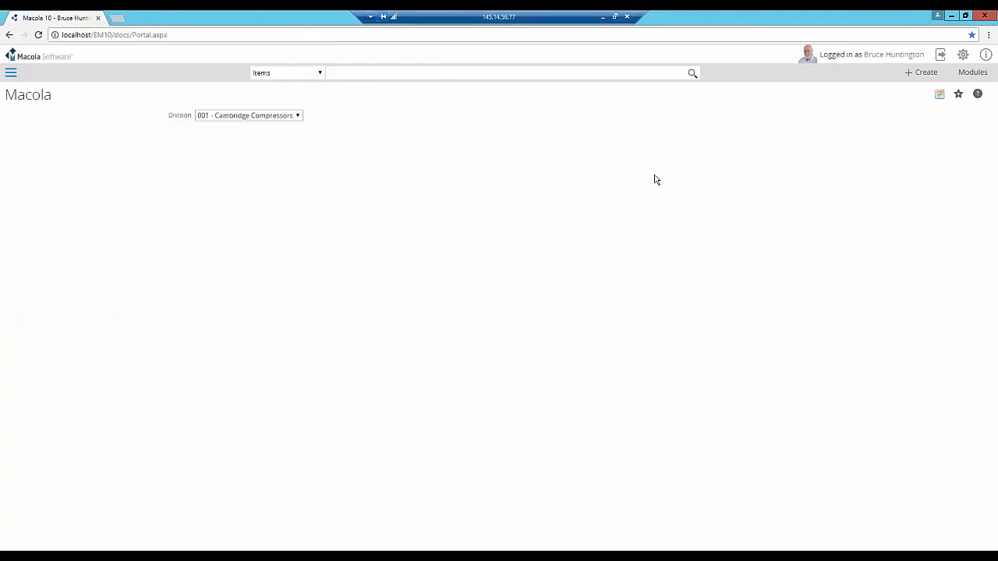
click(941, 55)
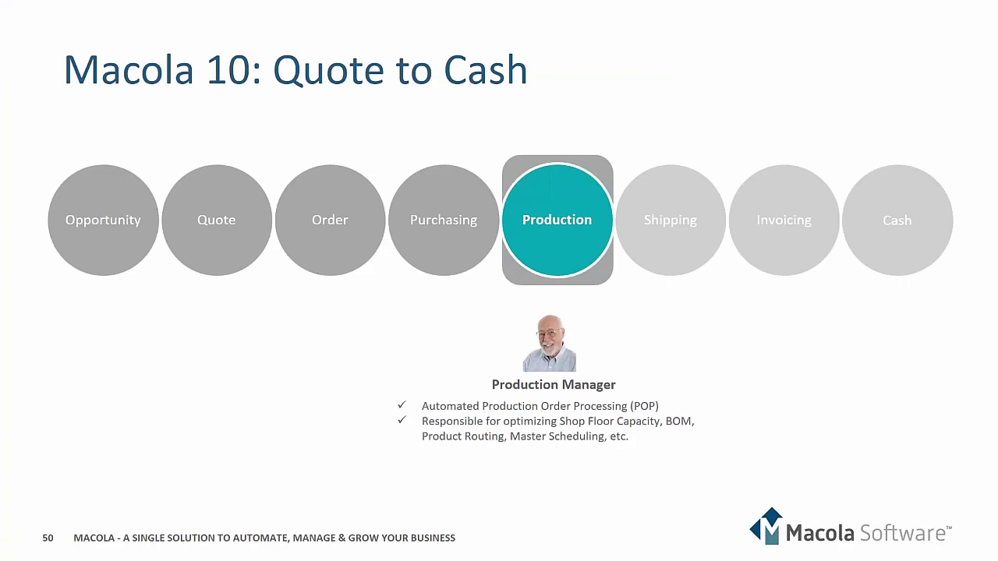
key(Right)
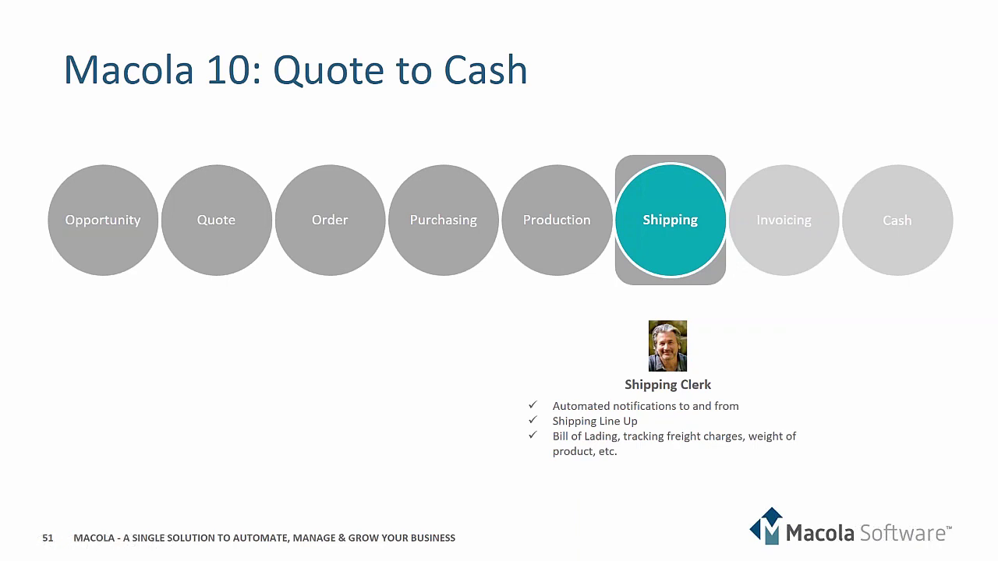
Step: Switch to the shipping clerk's Macola 10 workspace and open the Shipping Lineup report
key(alt+Tab)
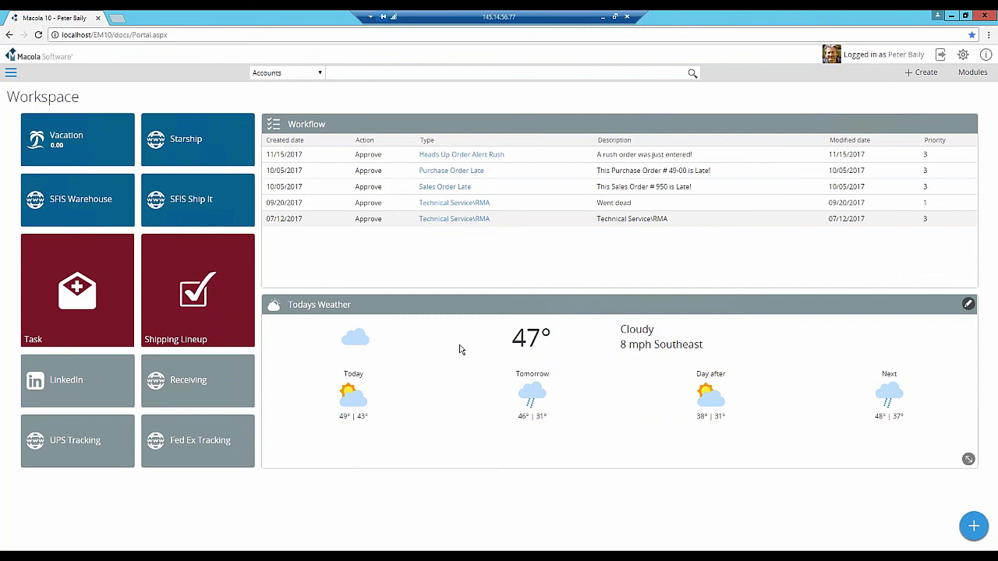
click(215, 450)
click(75, 446)
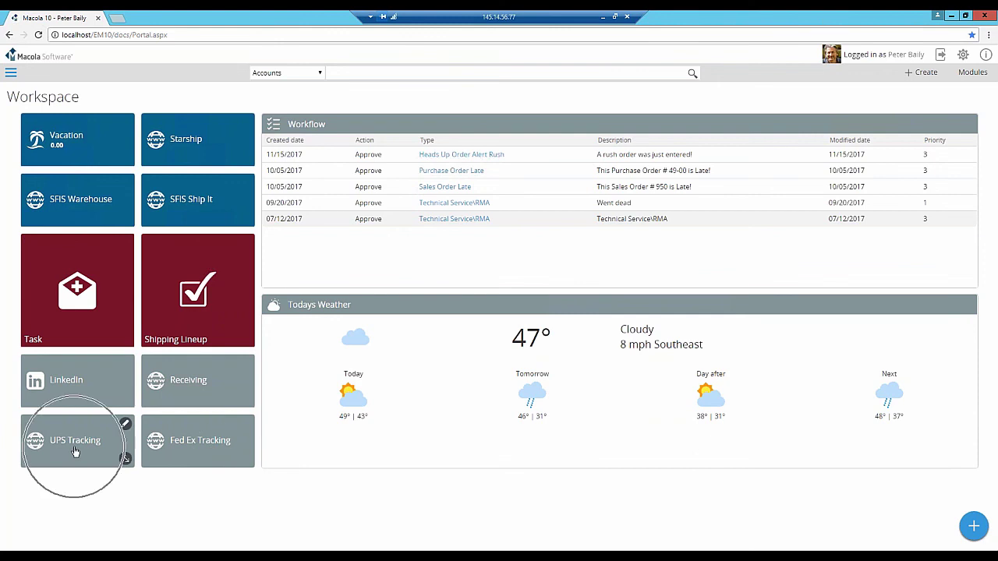
click(183, 138)
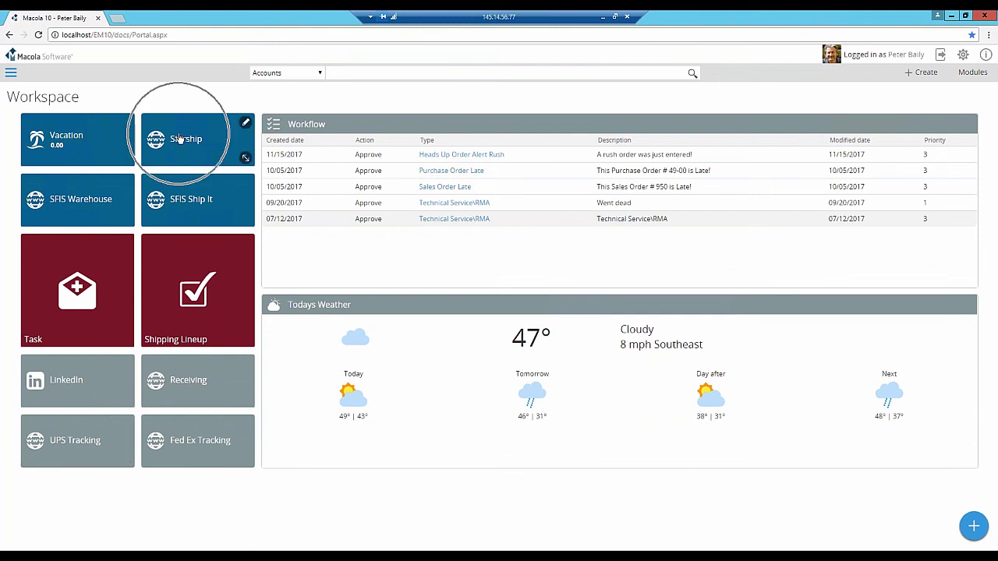
click(185, 325)
click(216, 317)
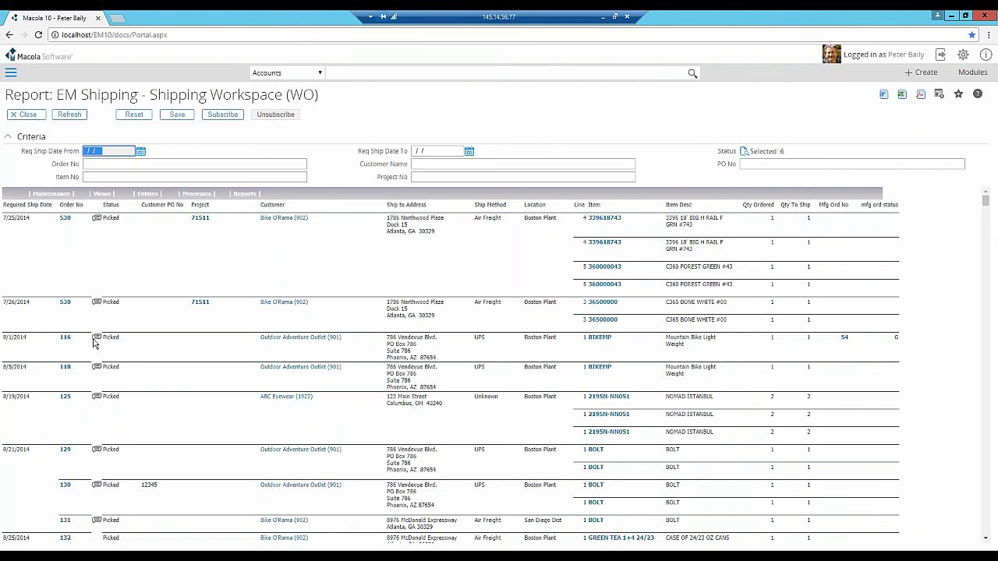
Step: Filter the Shipping Workspace report to required ship dates from 11/13/2017 to 11/17/2017
mouse_move(94, 343)
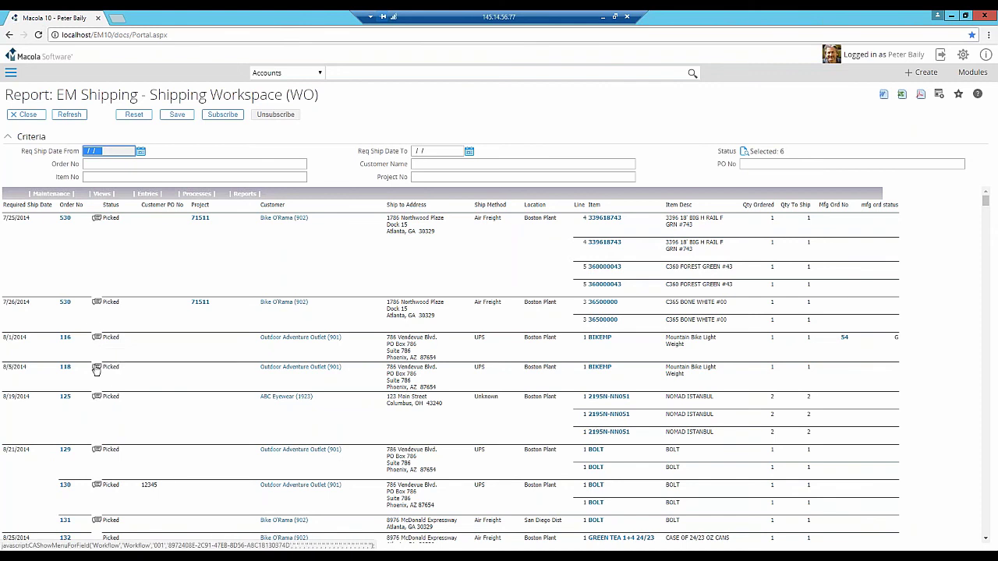
mouse_move(96, 369)
mouse_move(96, 450)
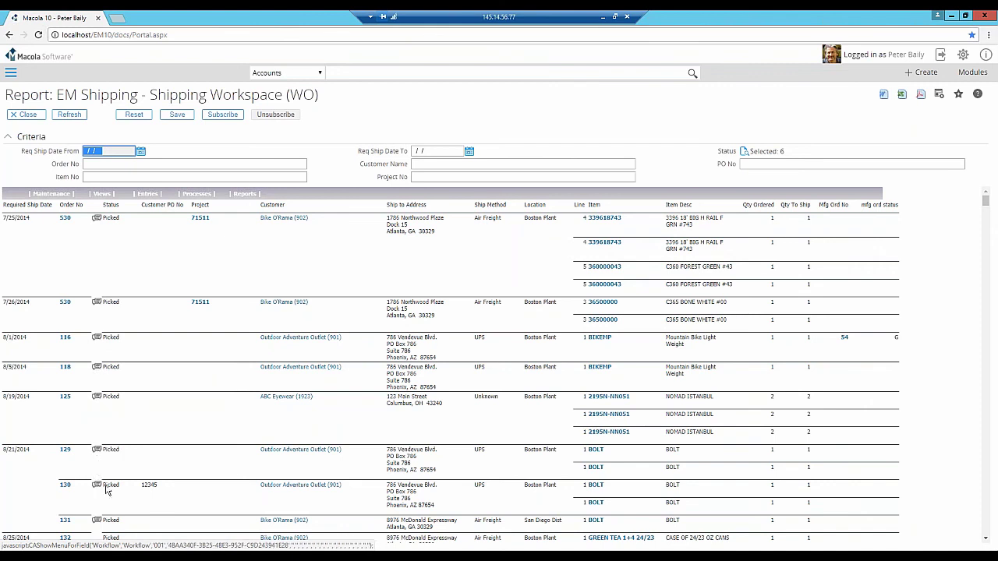
mouse_move(105, 487)
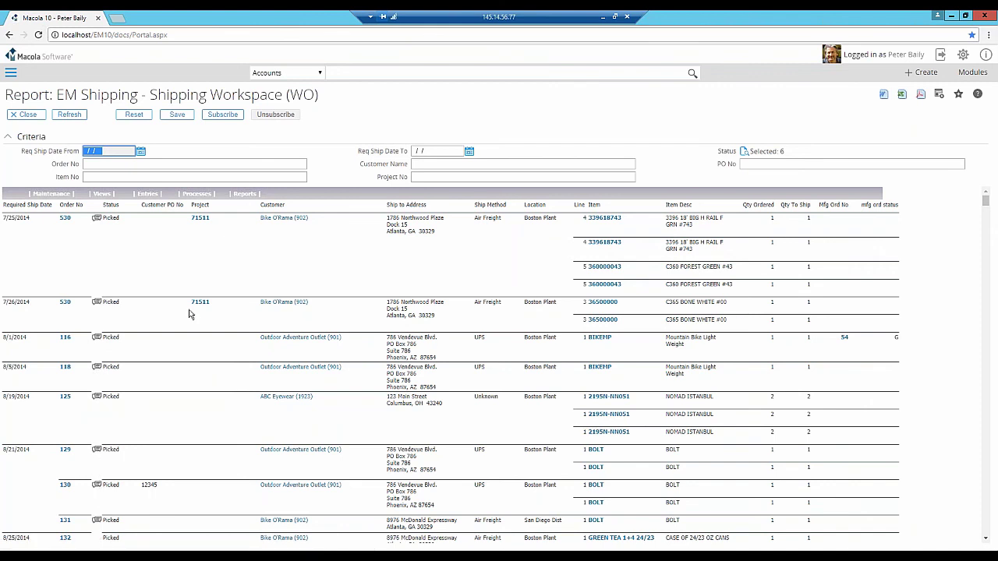
click(140, 151)
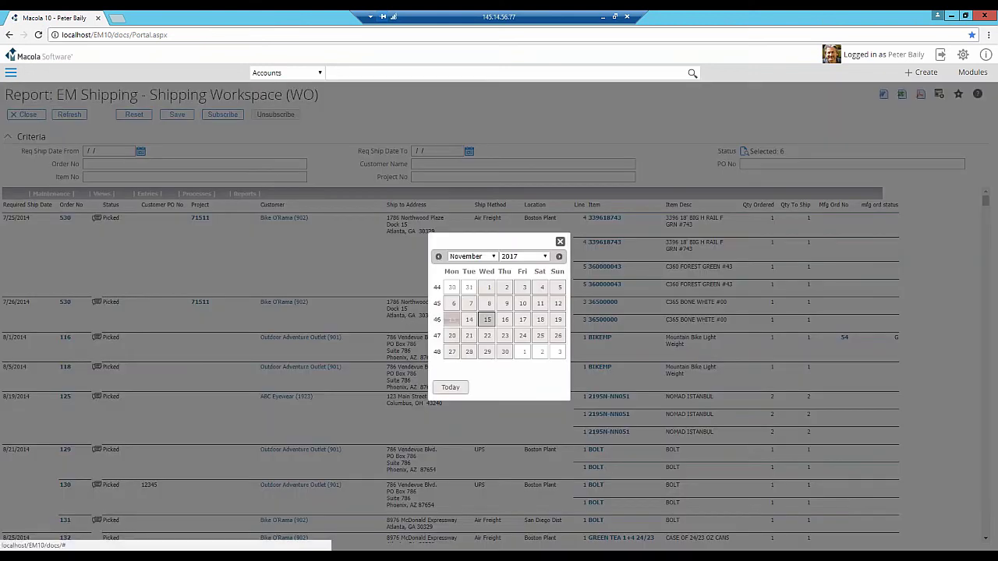
click(451, 319)
click(140, 152)
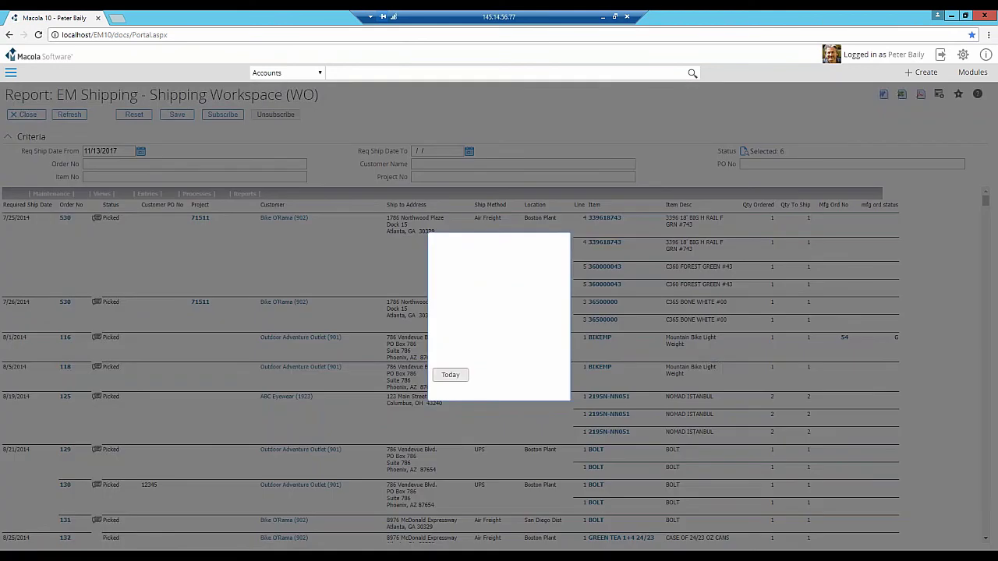
click(522, 319)
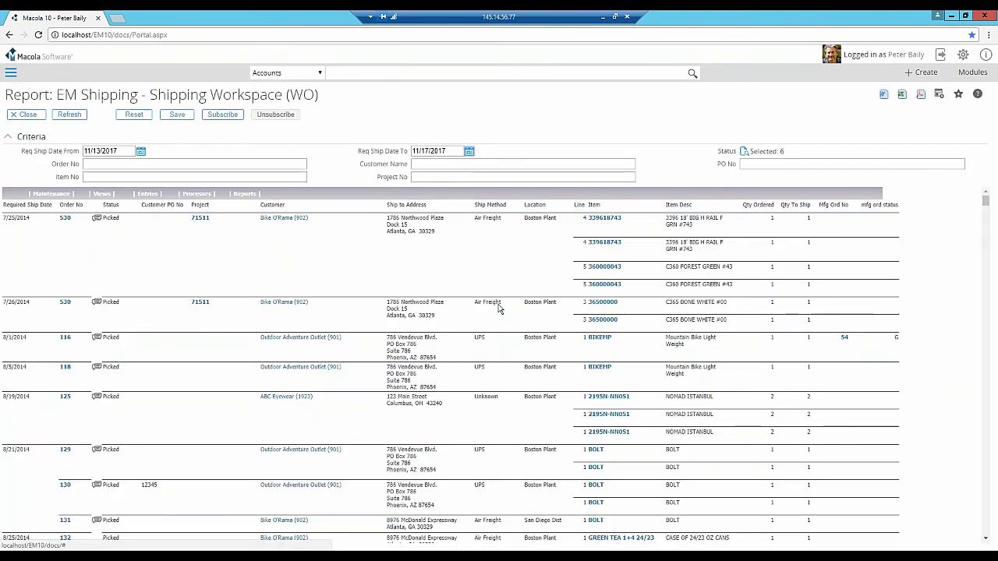
click(72, 115)
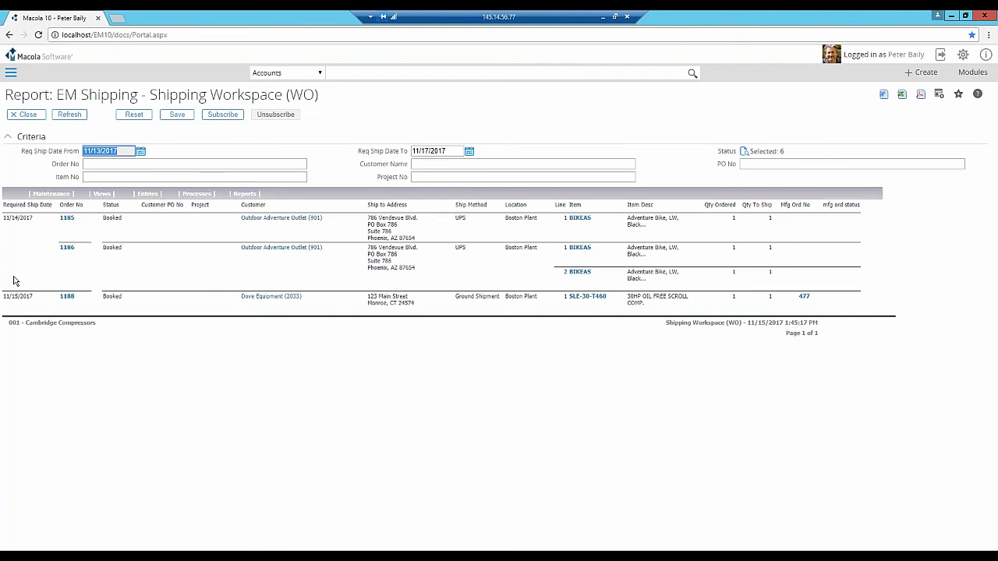
Step: Review the Dove Equipment order for SLE-30-T460 in the report and open it in Shipping Entry to confirm shipment
click(29, 298)
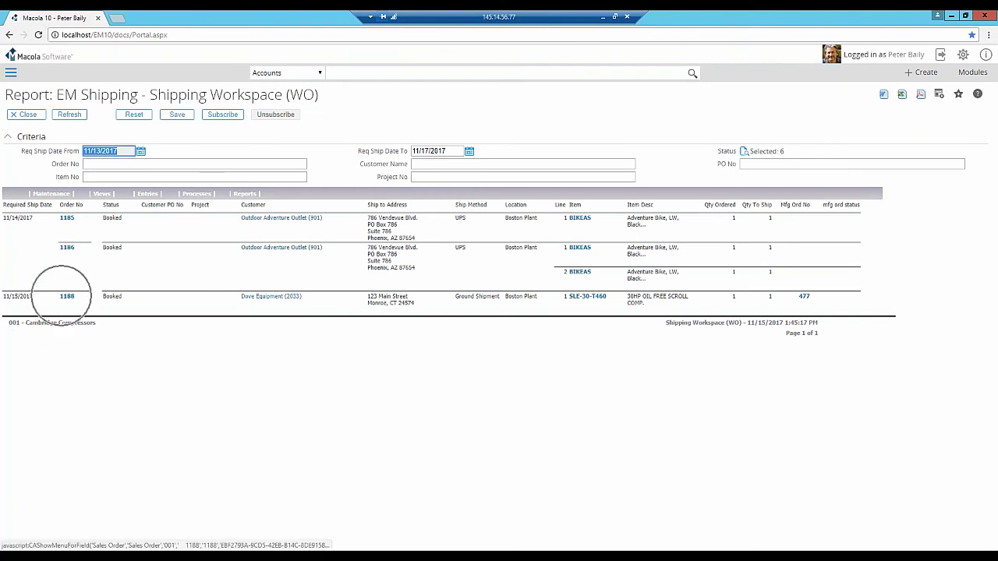
click(473, 293)
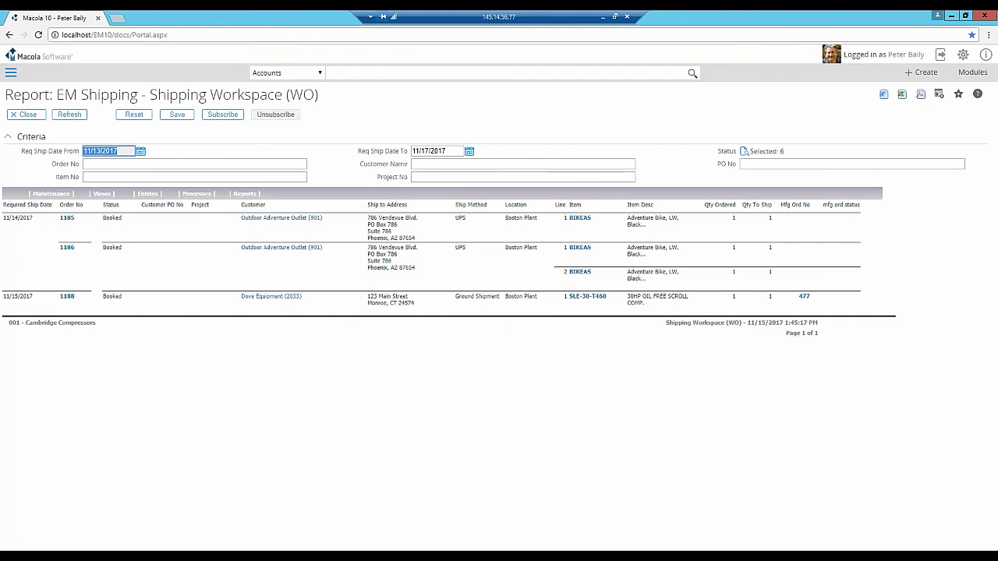
click(803, 301)
click(804, 301)
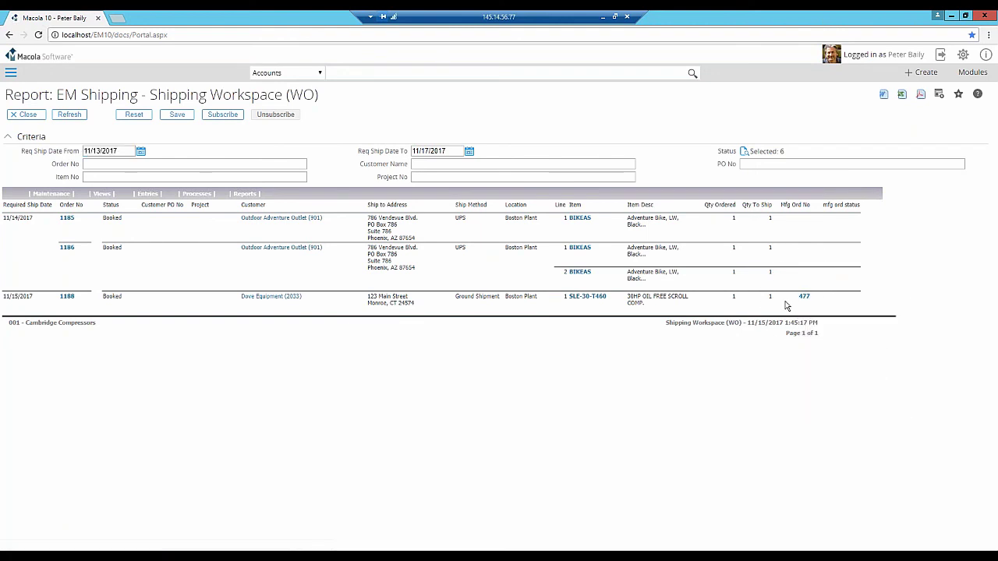
click(734, 298)
click(70, 300)
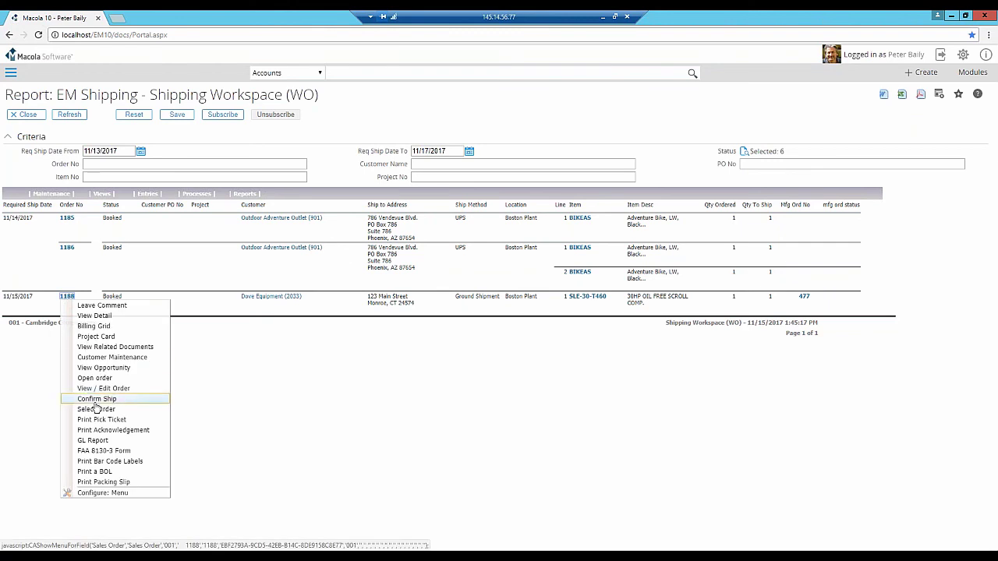
click(95, 400)
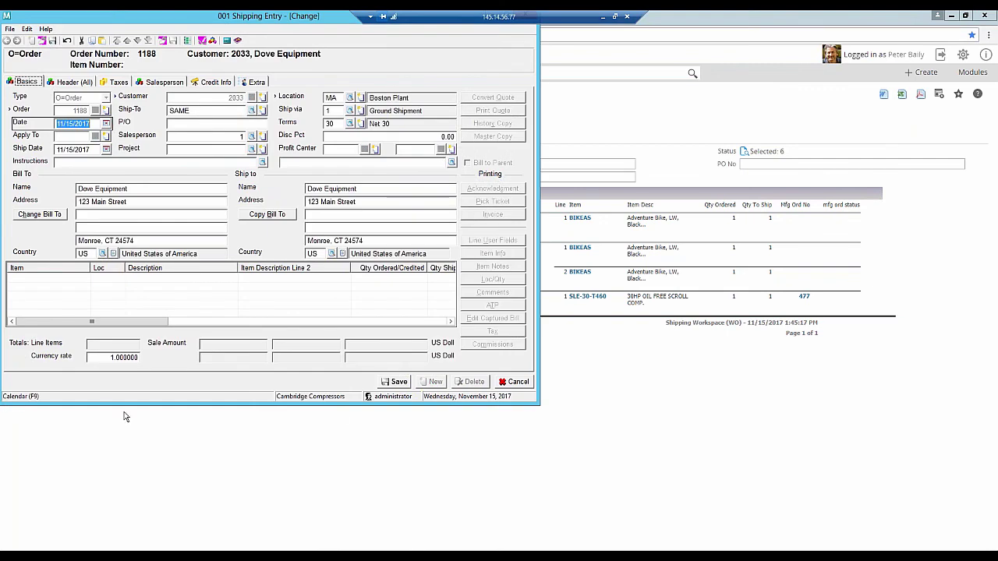
click(393, 385)
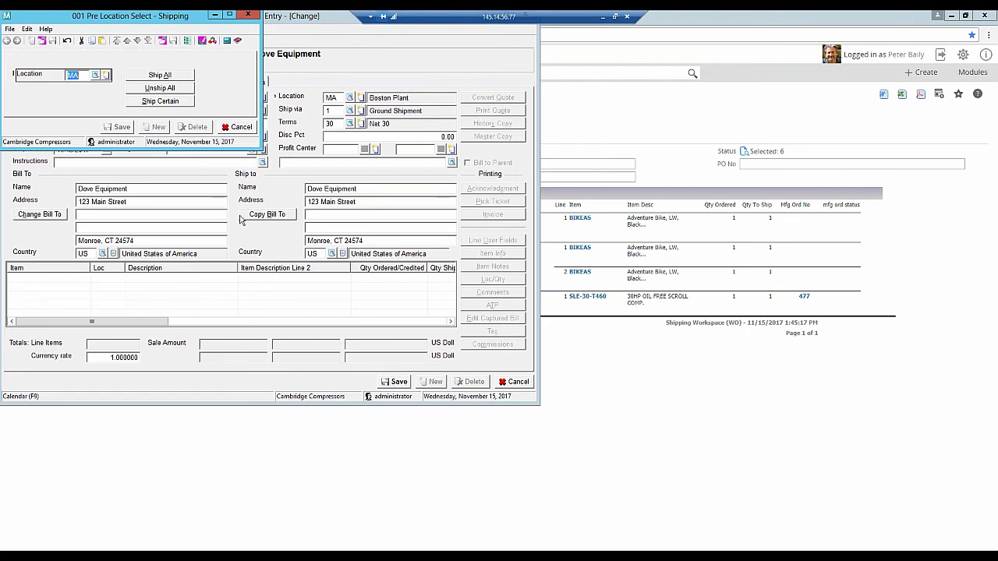
click(162, 78)
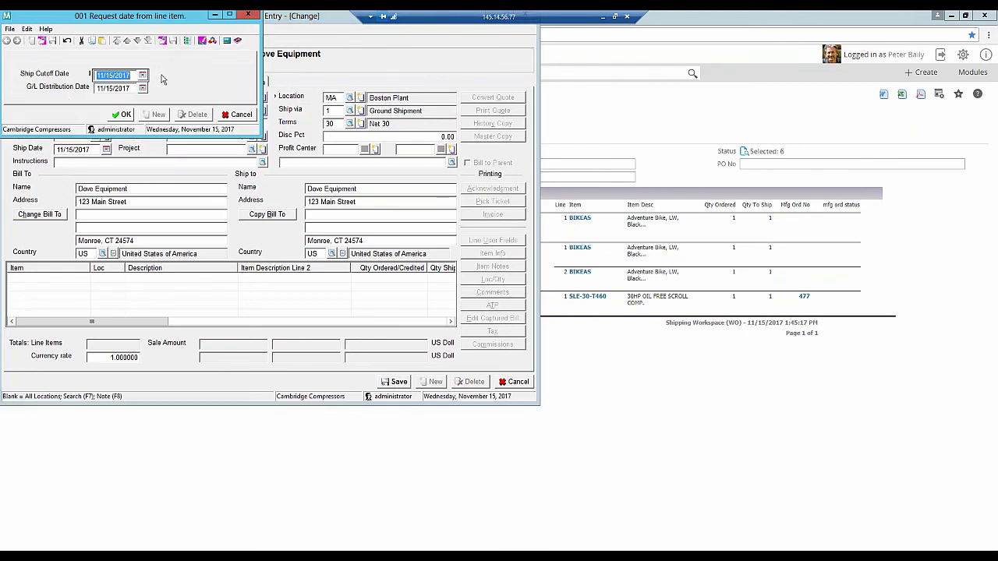
click(115, 117)
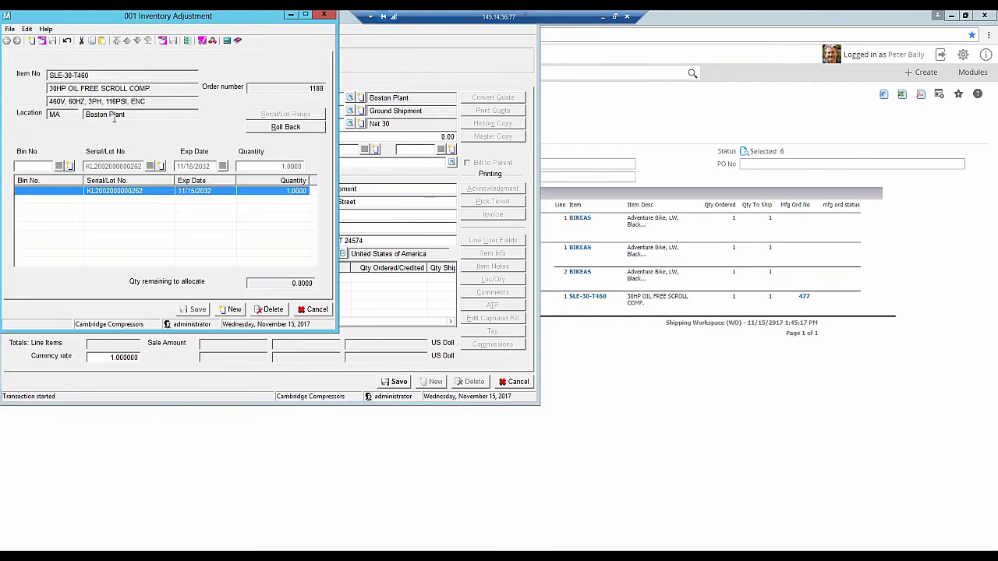
double_click(250, 197)
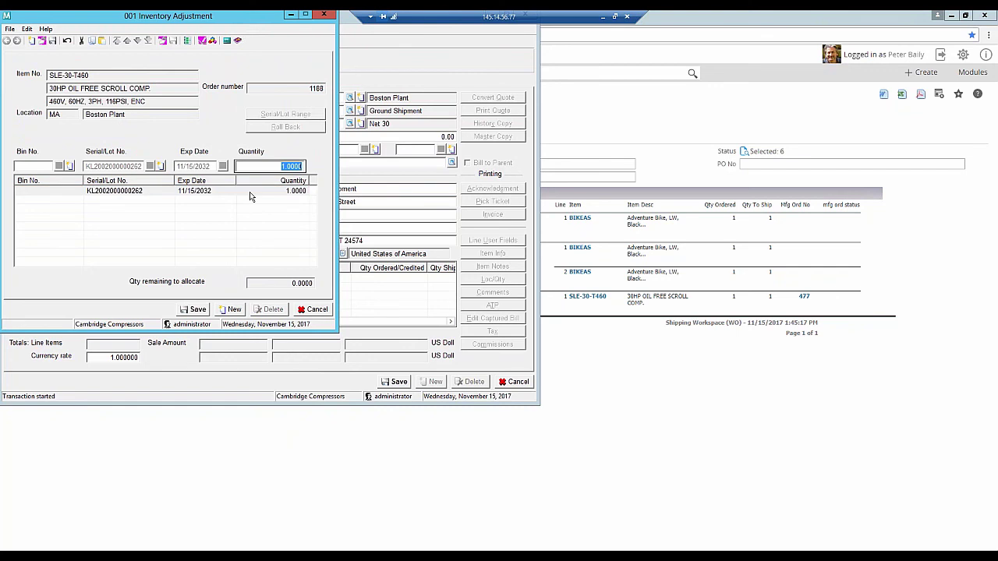
key(Return)
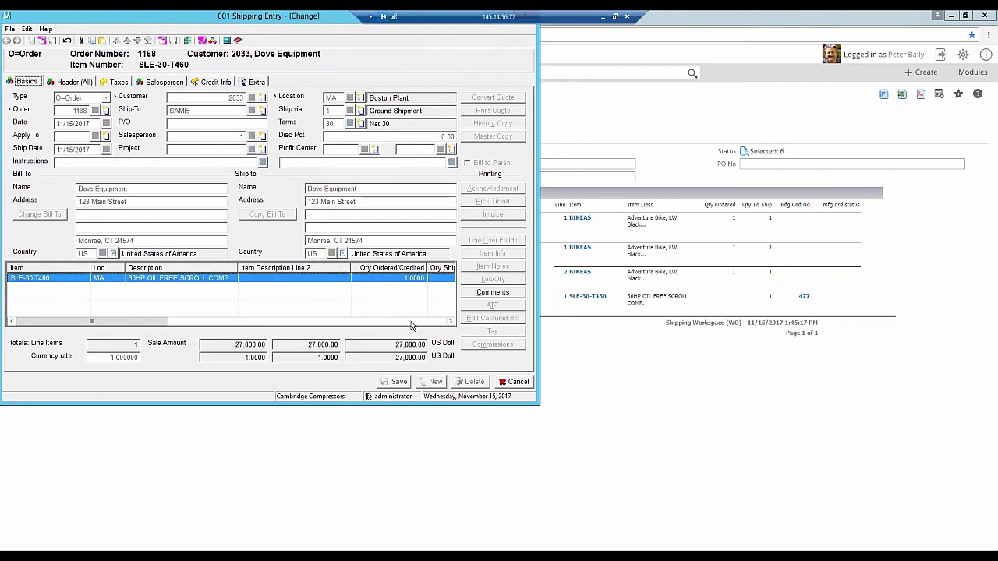
Step: Save the order's billing information with a freight charge of 100 and a miscellaneous charge of 20, and close Shipping Entry
click(514, 382)
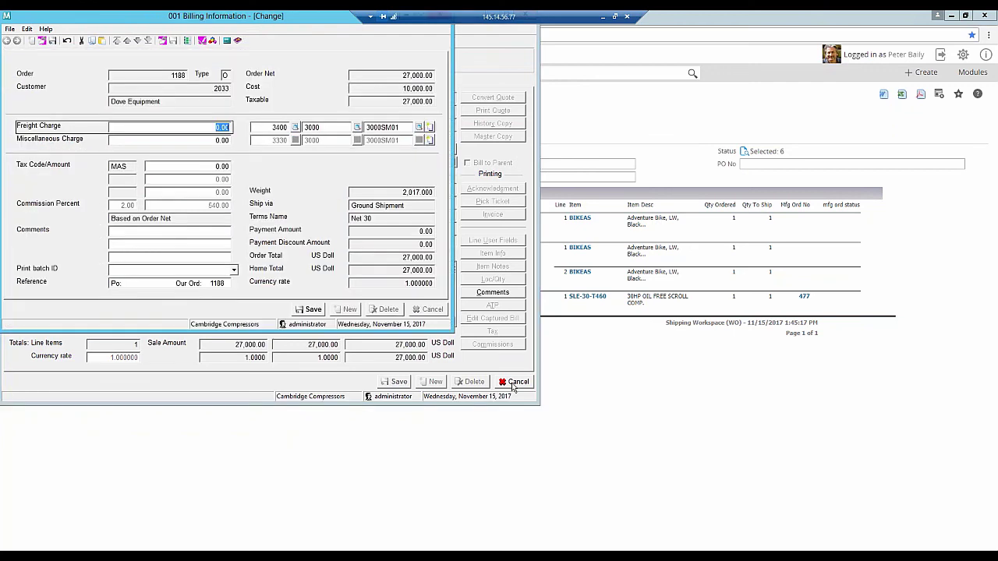
text(100)
key(Tab)
key(Tab)
key(Tab)
key(Tab)
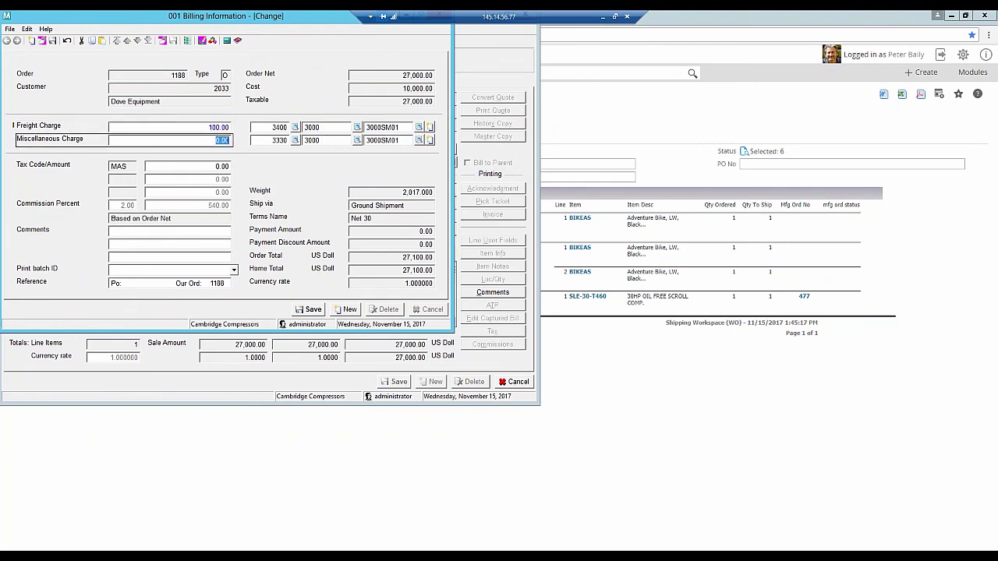
text(20)
key(Tab)
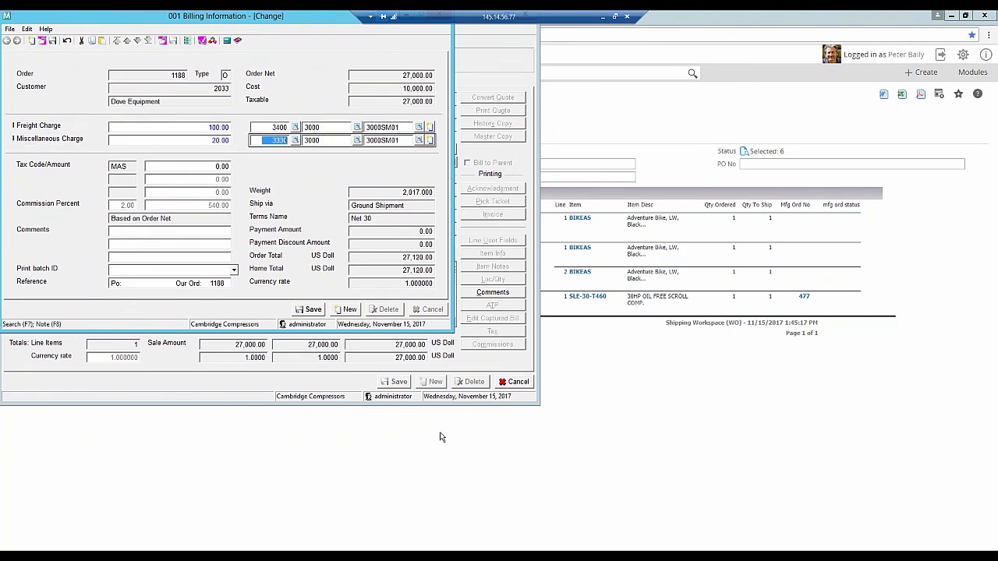
click(309, 310)
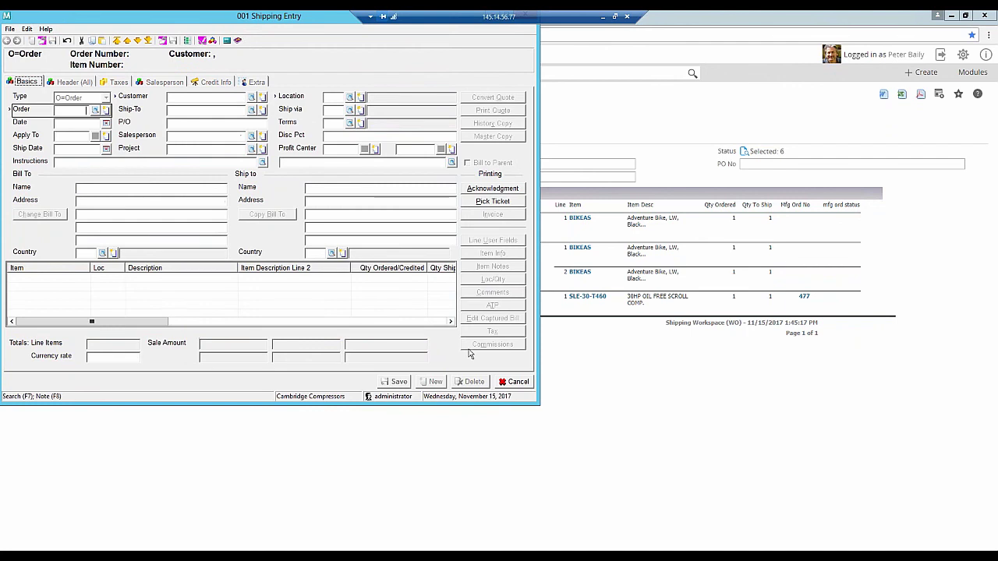
click(518, 382)
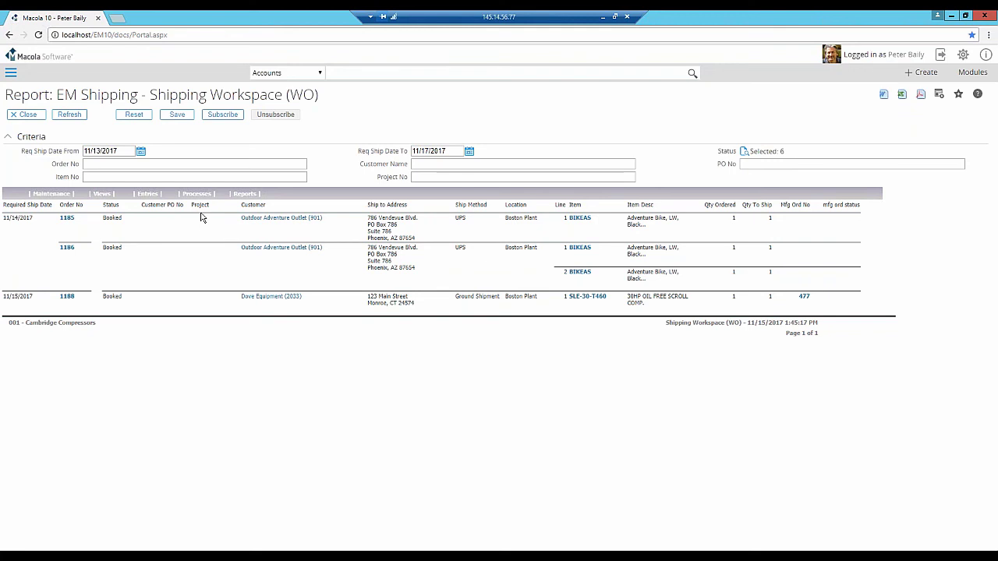
Step: Refresh the Shipping Workspace report and log off from the shipping clerk's session
double_click(109, 308)
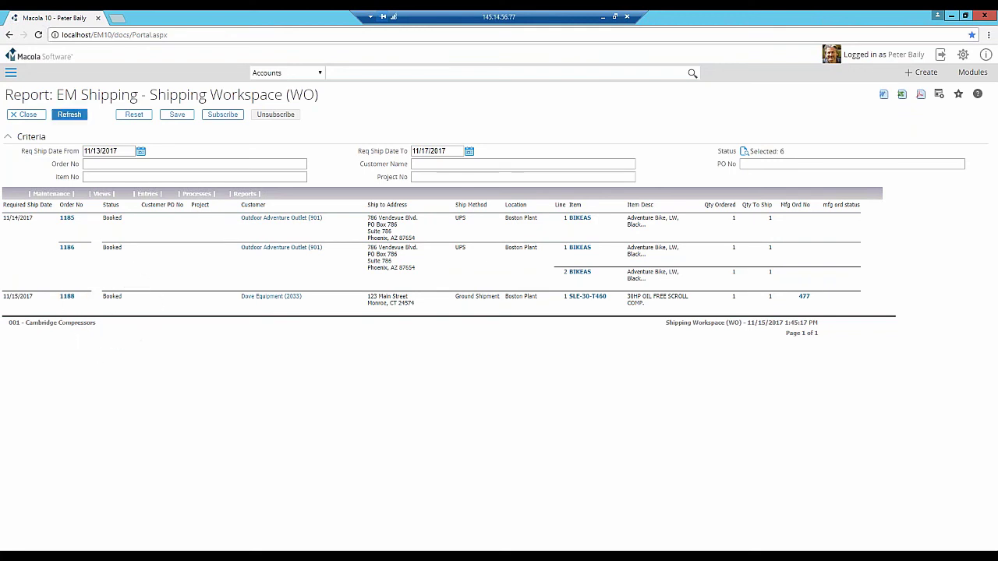
click(69, 115)
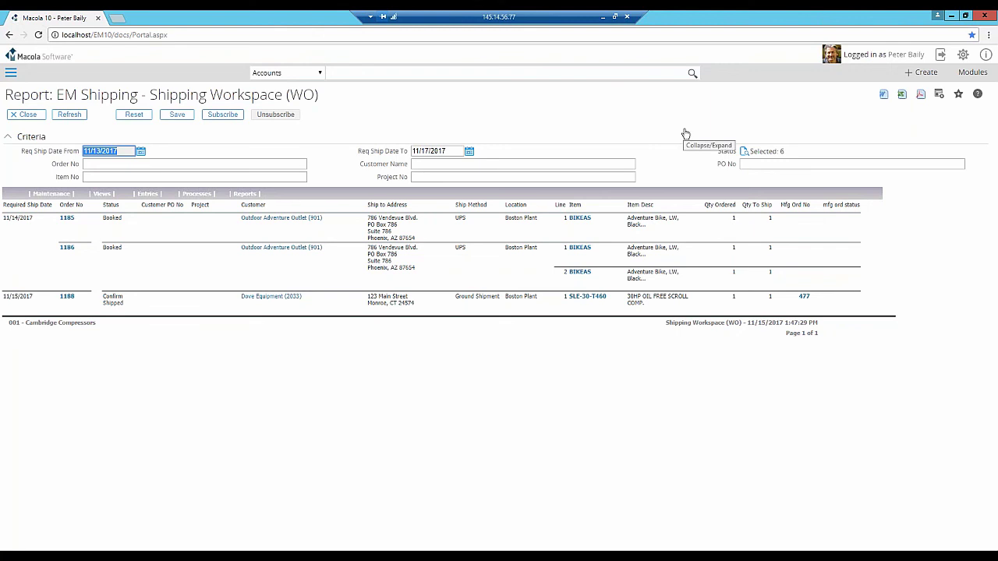
click(940, 56)
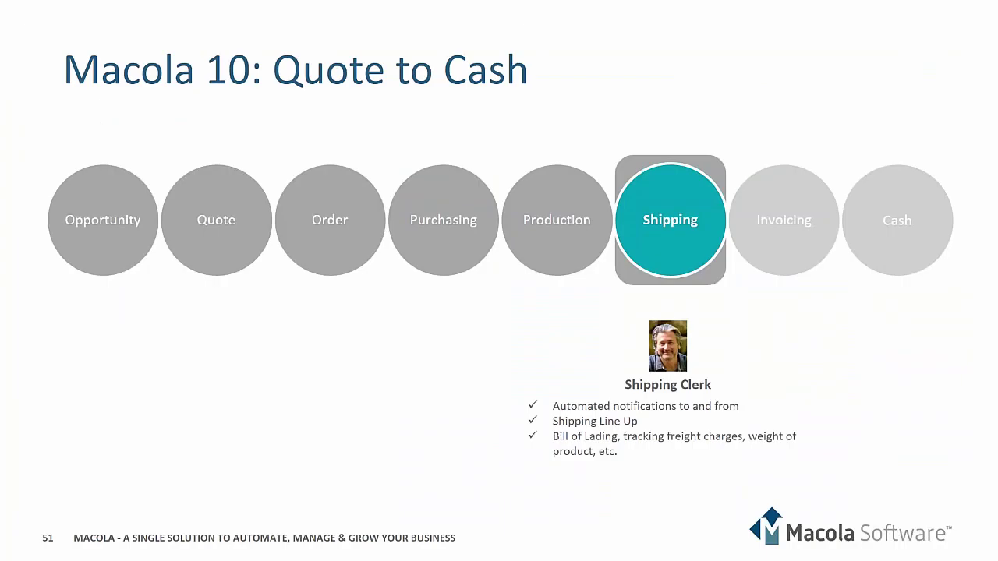
key(Right)
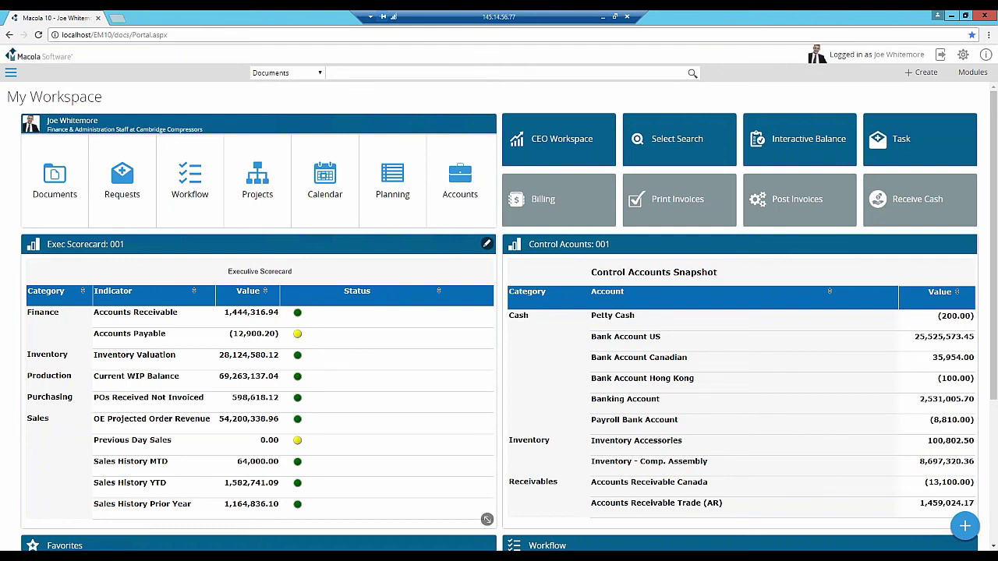
Step: Check the workflow for the invoicing notification, bill all items on the shipped Dove Equipment order and save its billing information
scroll(475, 307, down, 3)
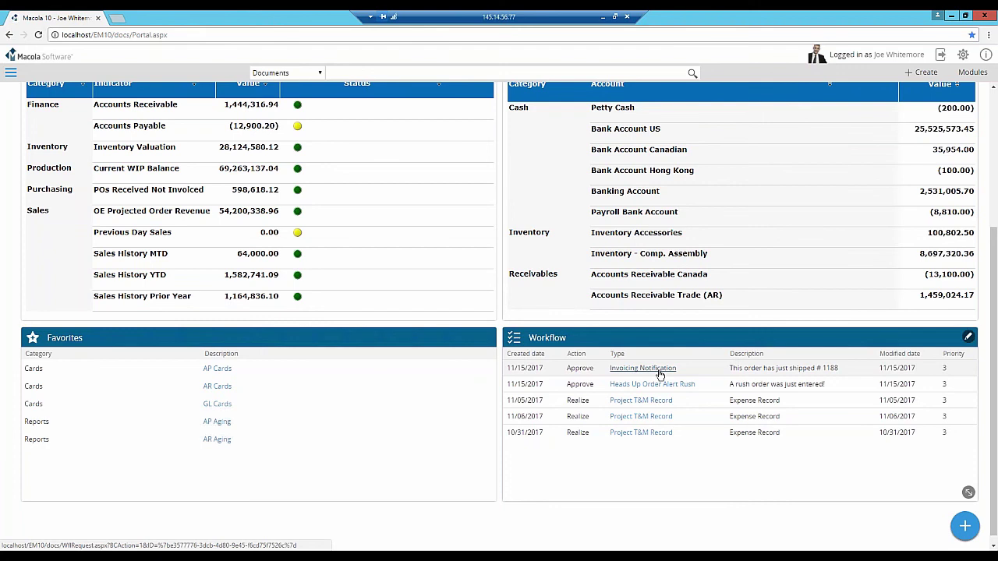
scroll(660, 375, up, 3)
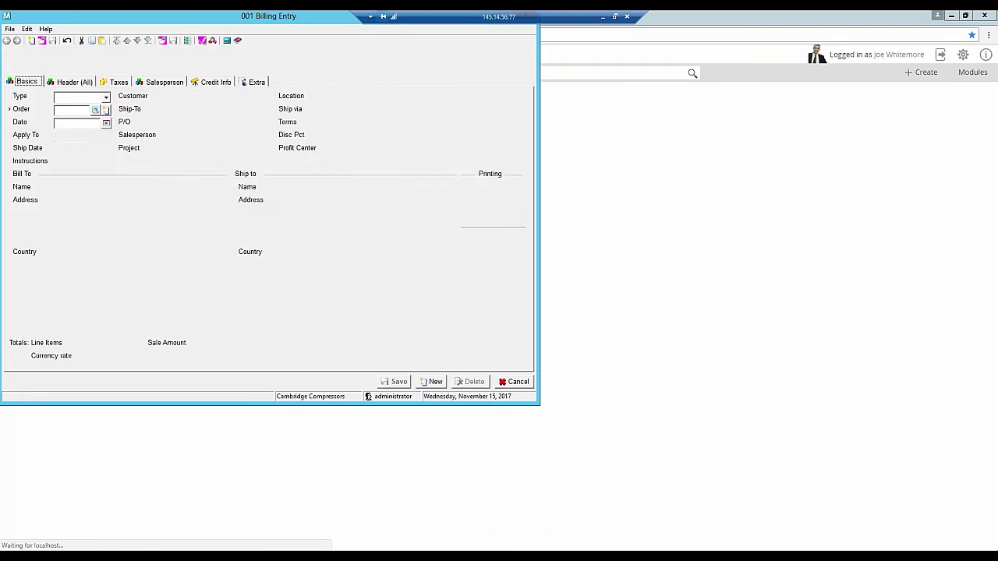
click(395, 382)
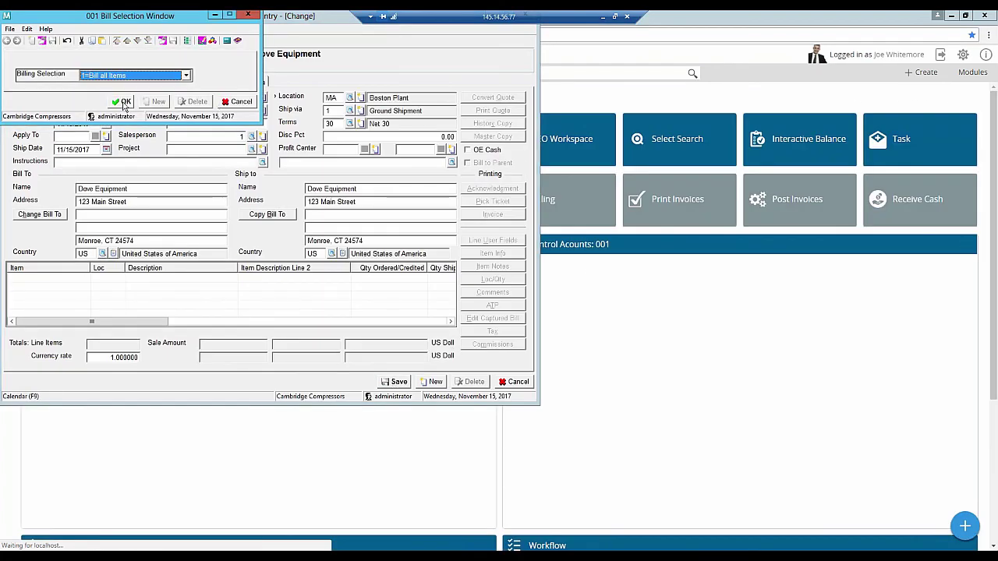
click(125, 102)
click(120, 115)
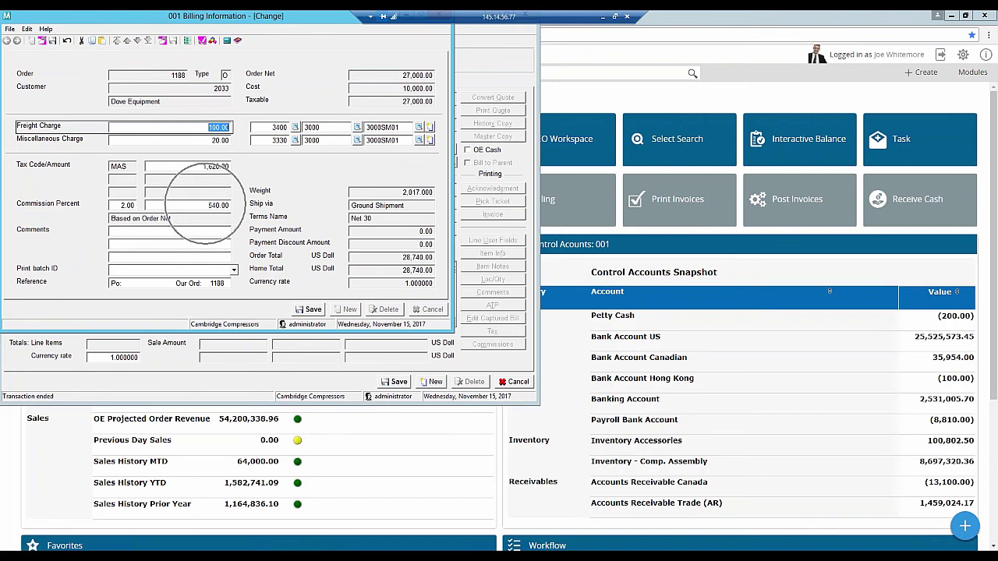
click(307, 309)
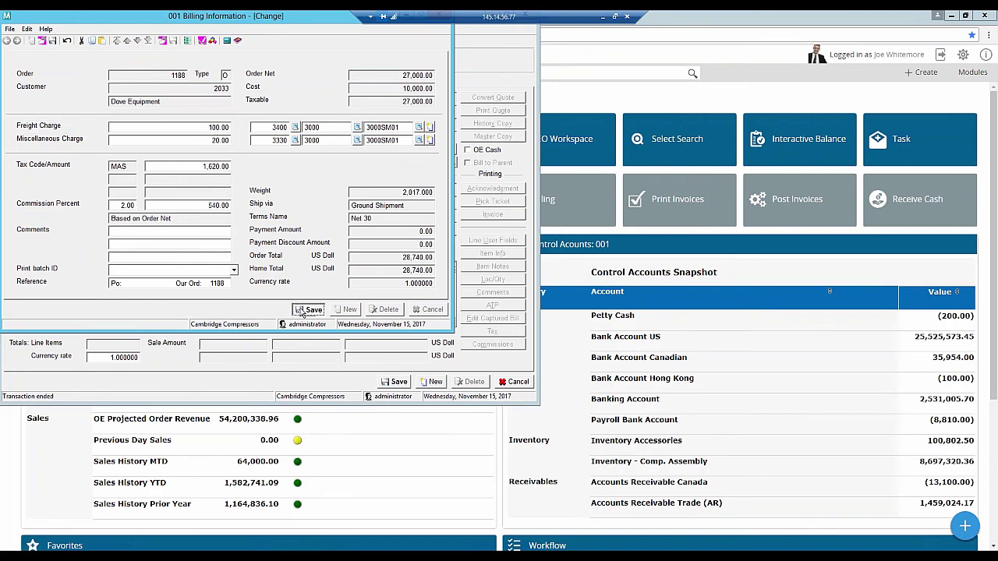
click(518, 381)
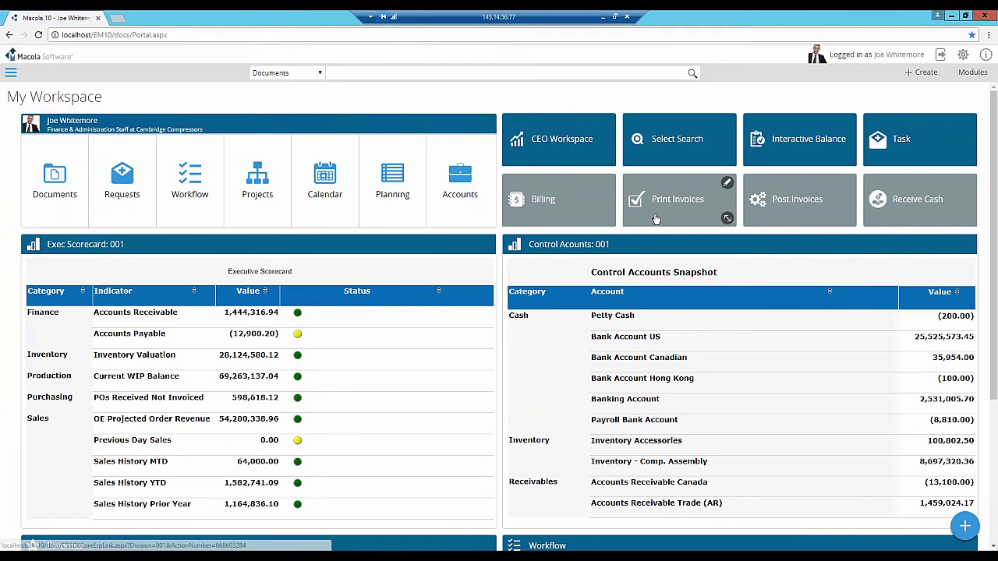
Step: Generate the invoice for the Dove Equipment order with invoice date 11/15/2017 and invoice batch ID ALL
click(678, 200)
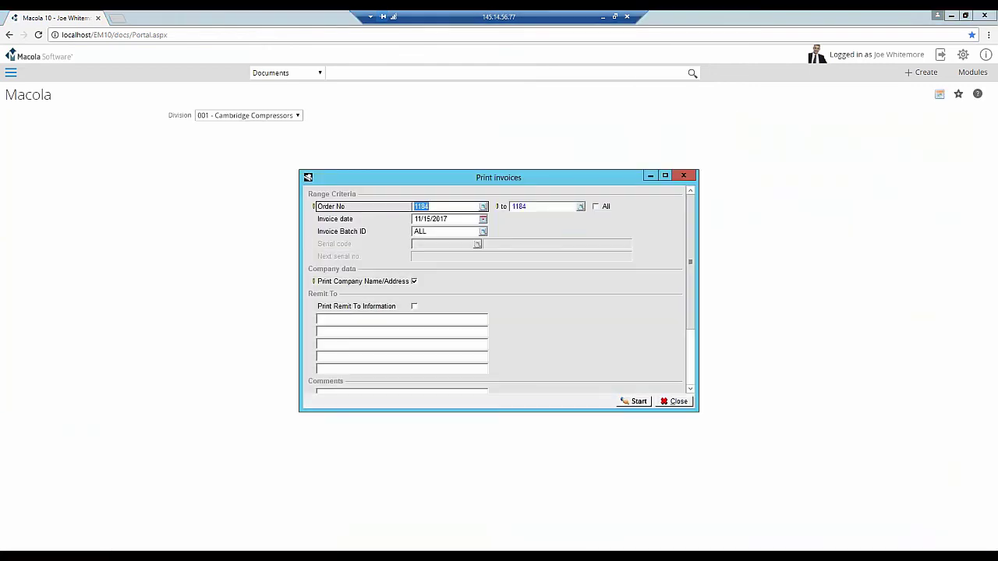
text(1188)
click(636, 401)
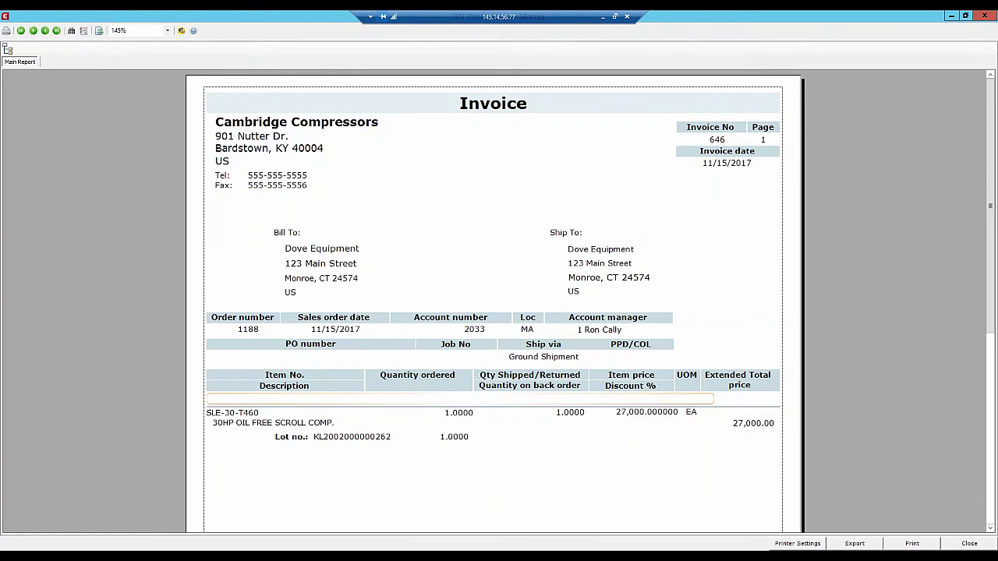
Step: Review the invoice down to its totals, confirm that it printed correctly, and return to the workspace
scroll(597, 412, down, 1)
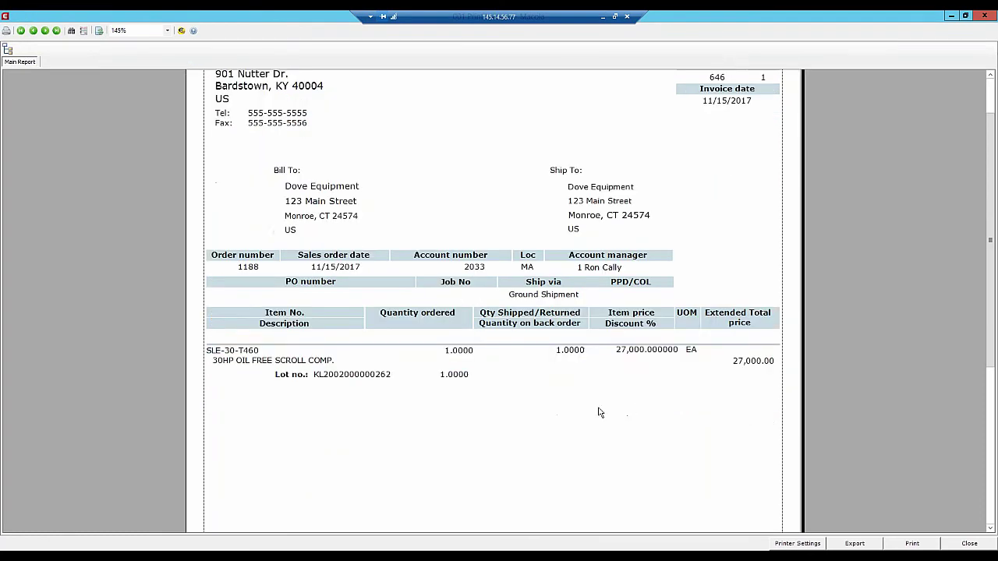
scroll(553, 407, down, 5)
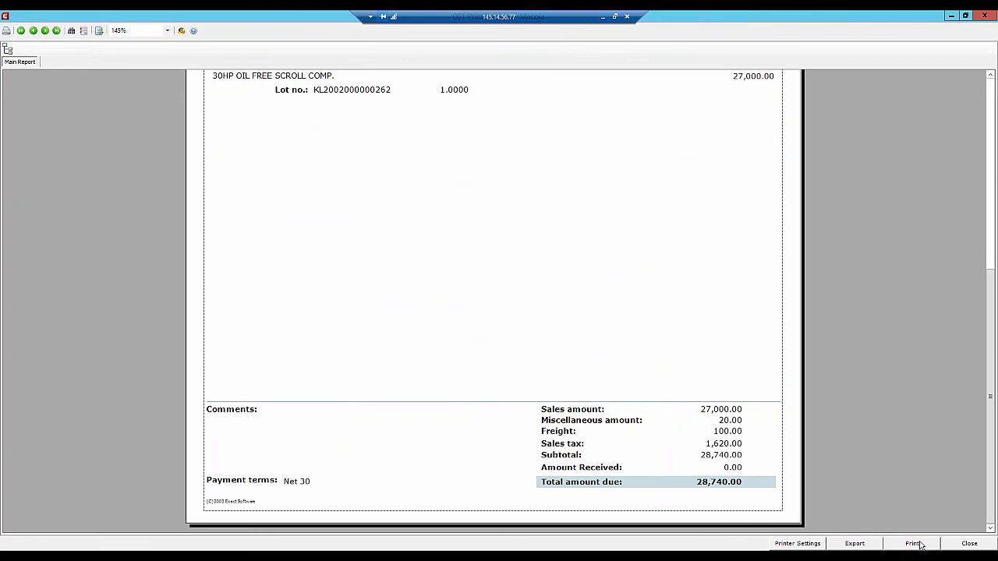
scroll(670, 343, up, 3)
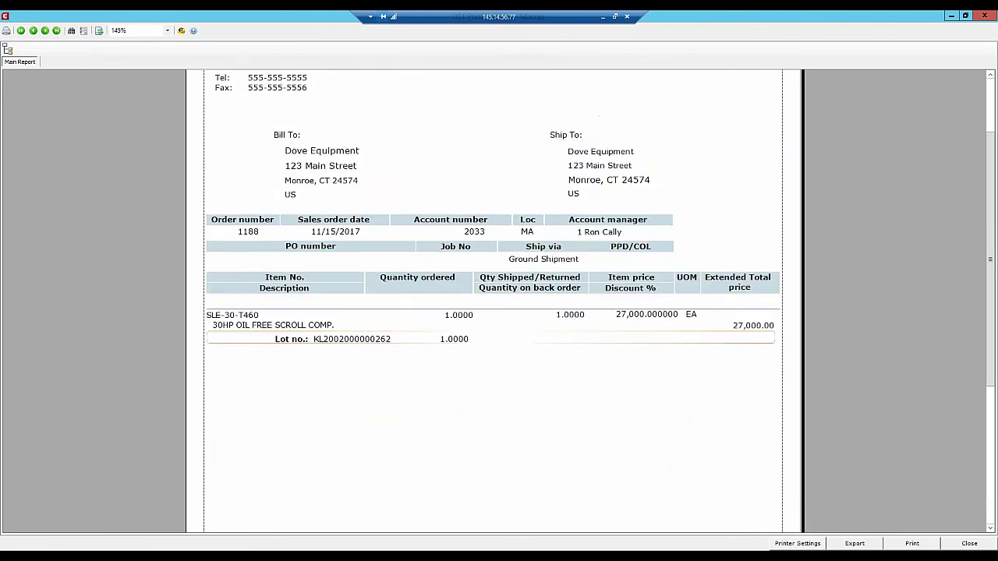
scroll(608, 335, up, 2)
scroll(668, 338, down, 7)
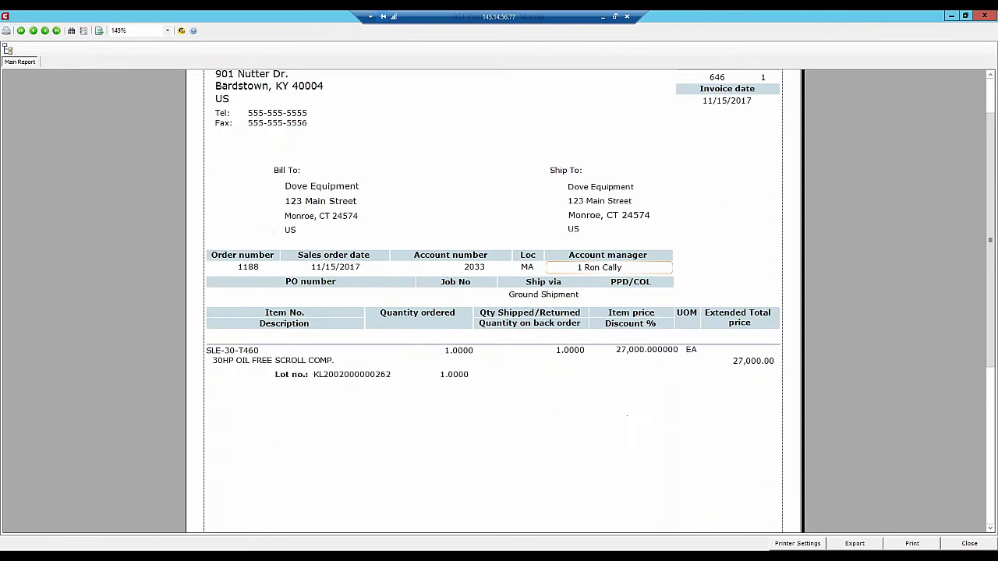
click(967, 544)
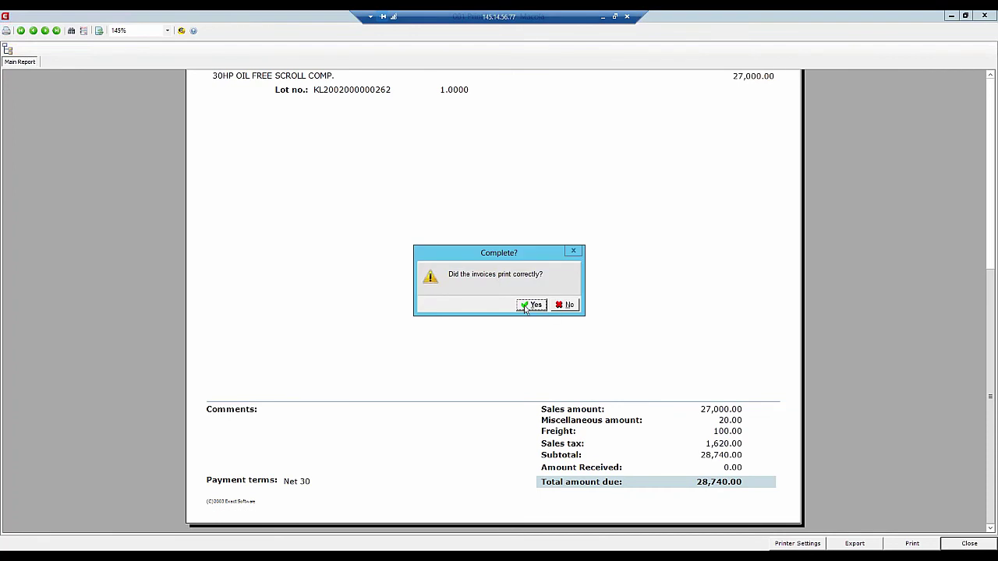
click(526, 307)
click(676, 402)
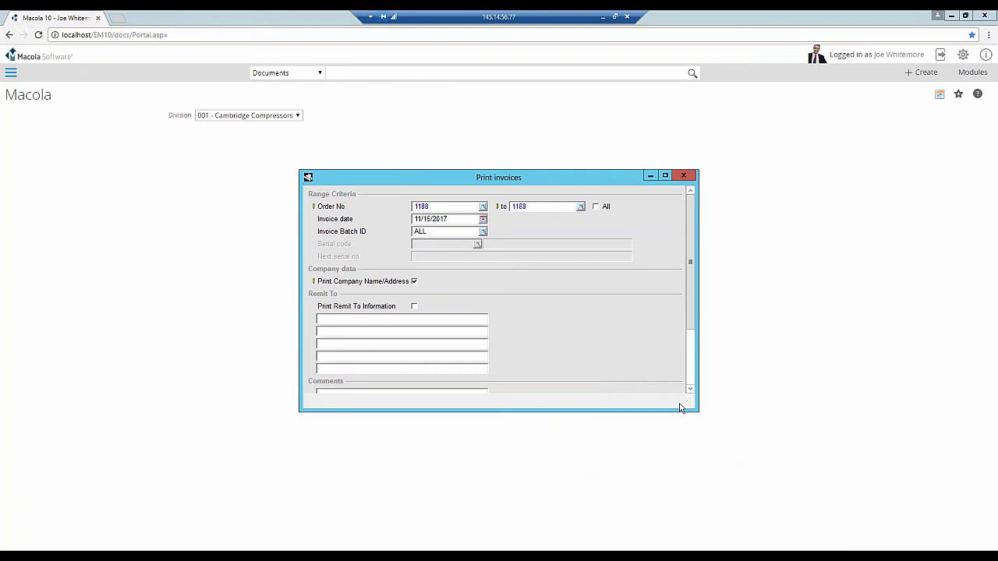
click(39, 55)
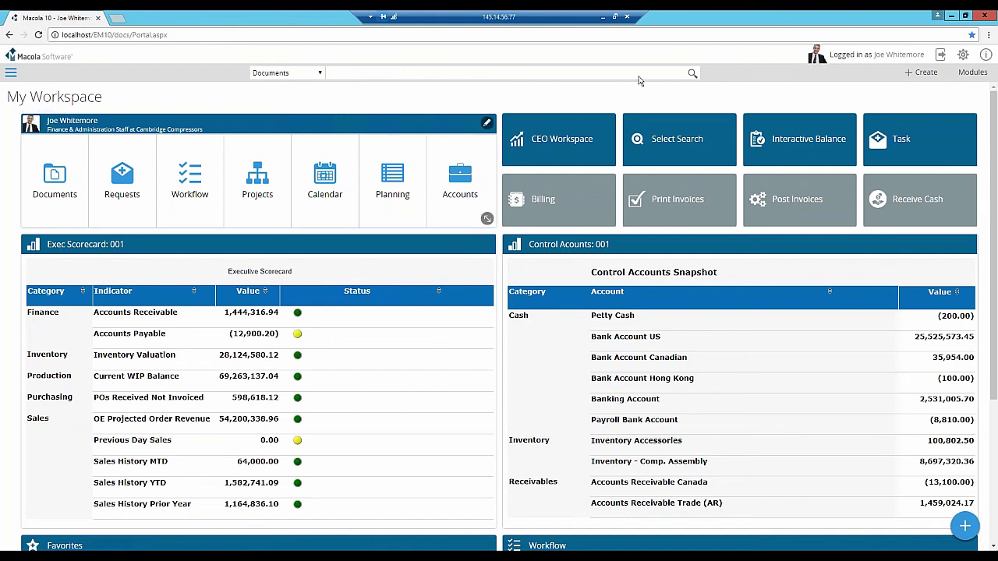
Step: Post the printed invoices, accepting the print options
click(826, 210)
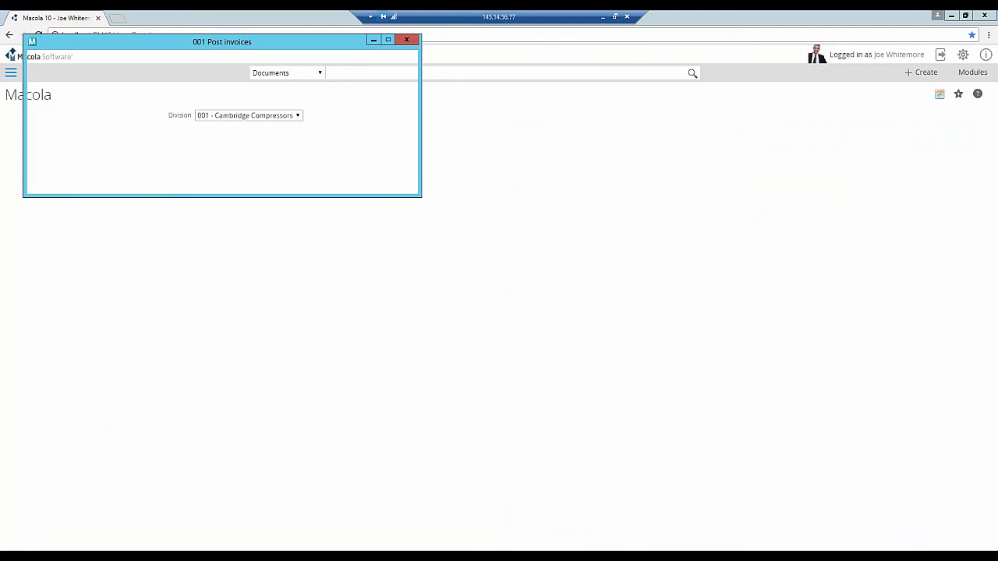
click(279, 175)
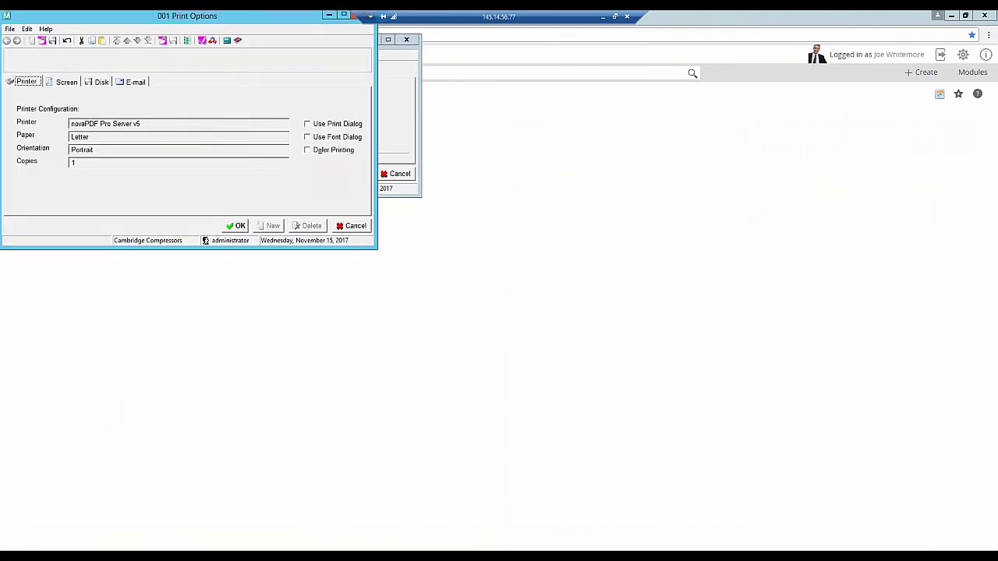
click(236, 226)
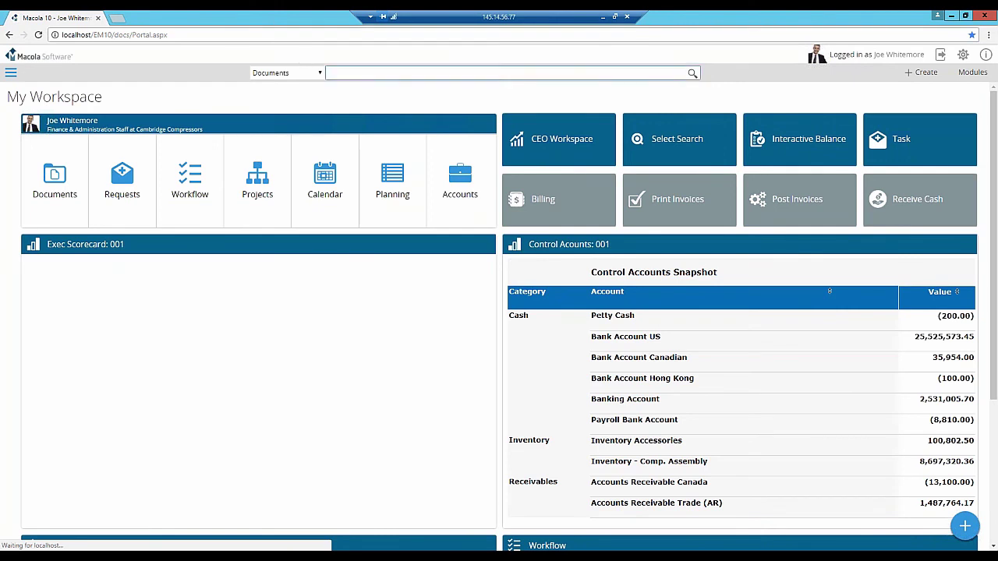
Step: Start a new cash entry from Receive Cash and choose the Bank Journal cash account
click(901, 208)
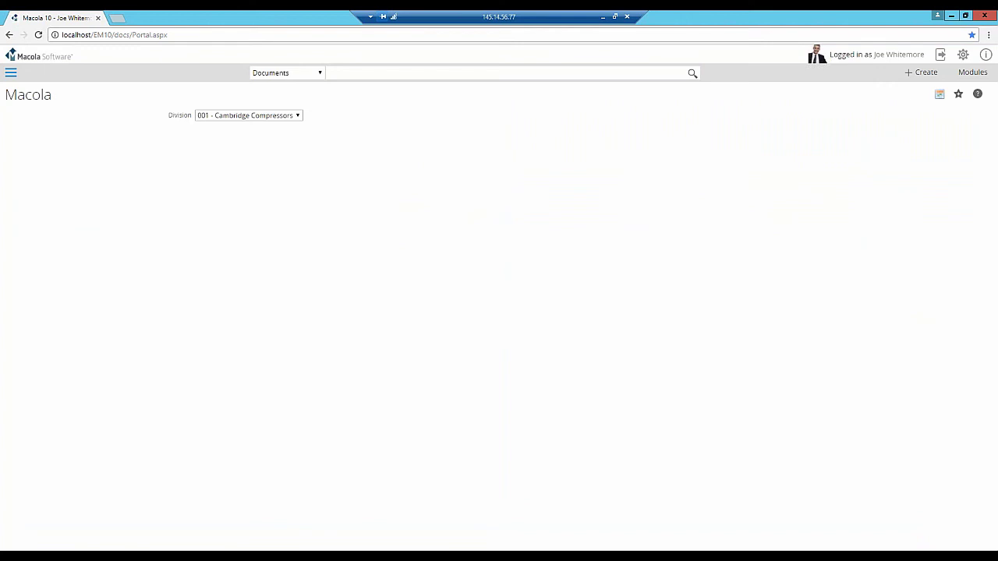
click(605, 401)
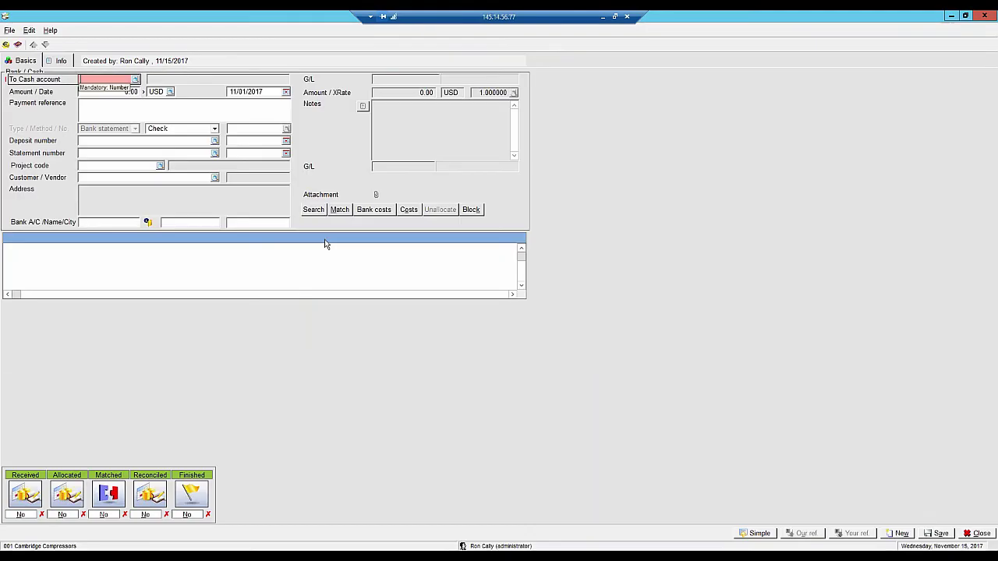
click(134, 81)
double_click(392, 288)
key(Tab)
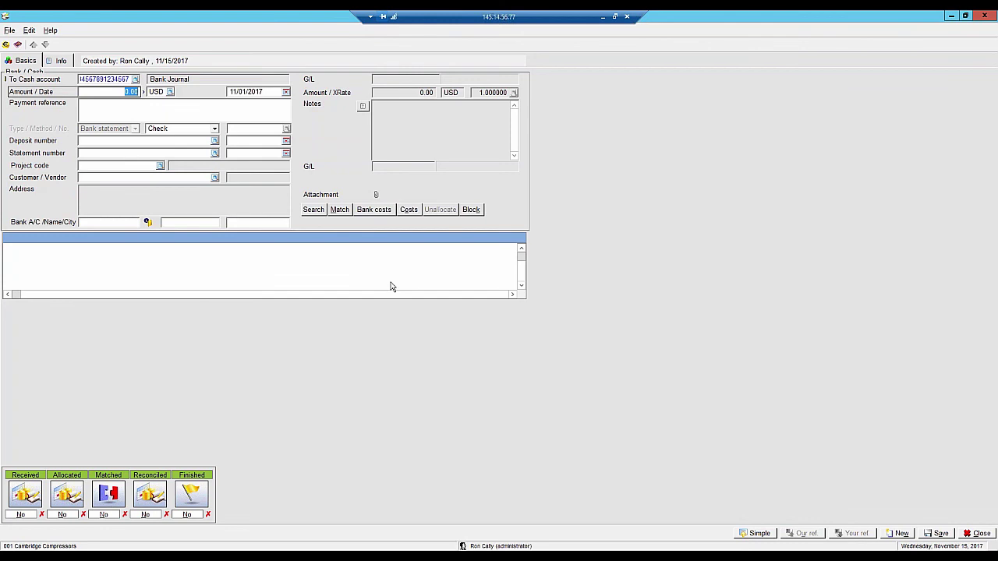
Step: Enter a 30,000.00 USD receipt paid by check with check number 547542
text(30000)
key(Tab)
key(Tab)
key(Tab)
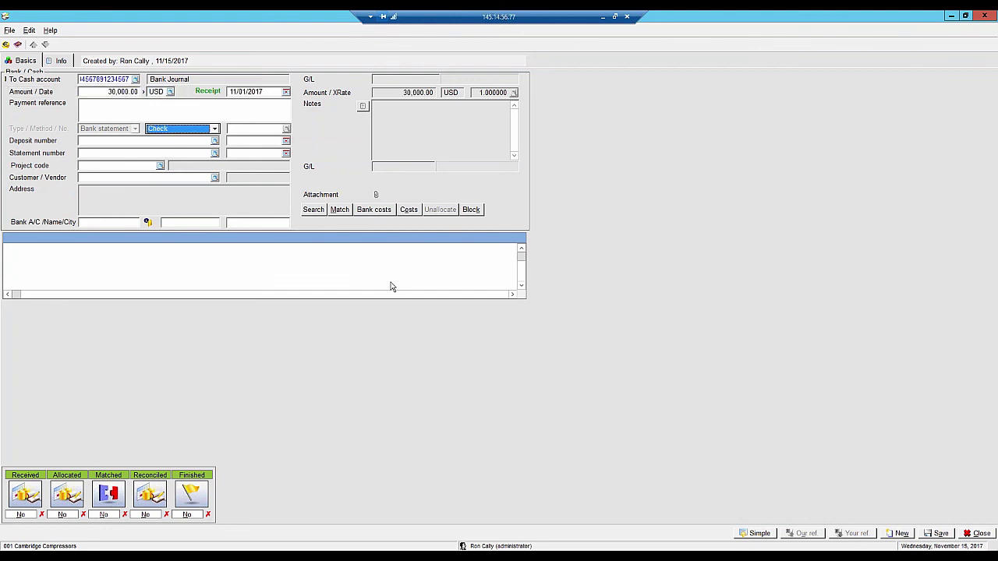
key(Tab)
text(547542)
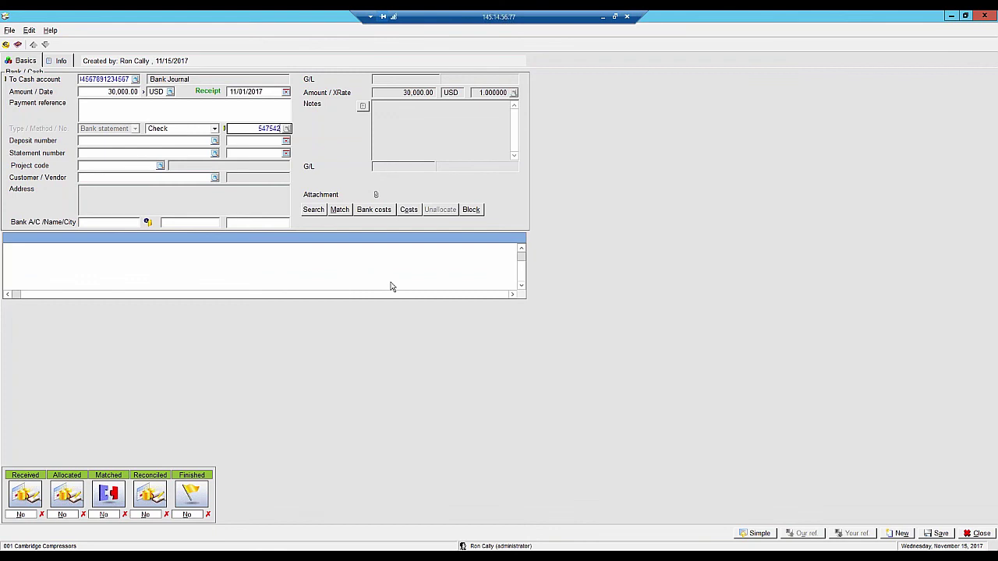
key(Tab)
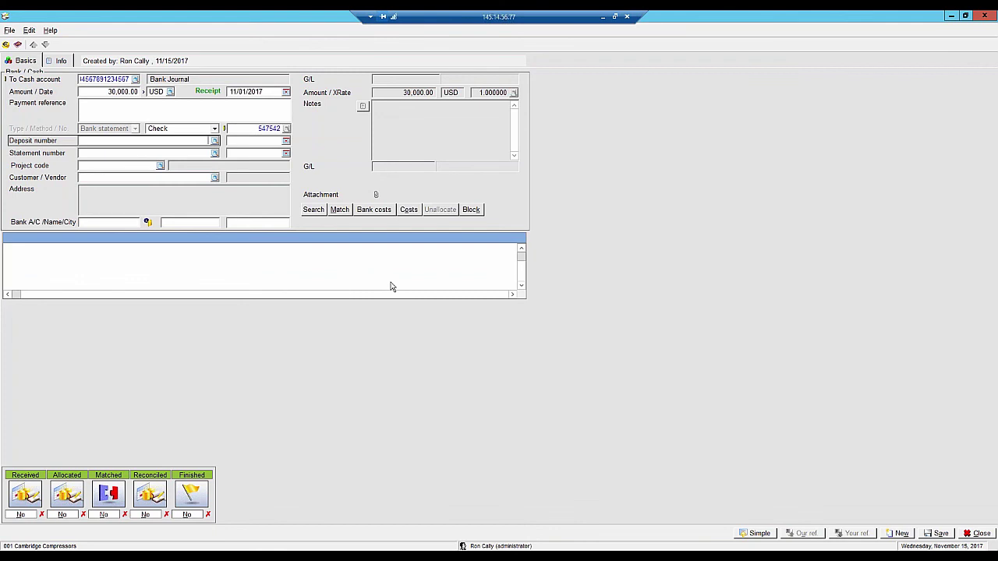
Step: Set the deposit number to 11152017 with deposit date 11/15/2017, and allocate the receipt to customer Dove Equipment
text(11152017)
key(Tab)
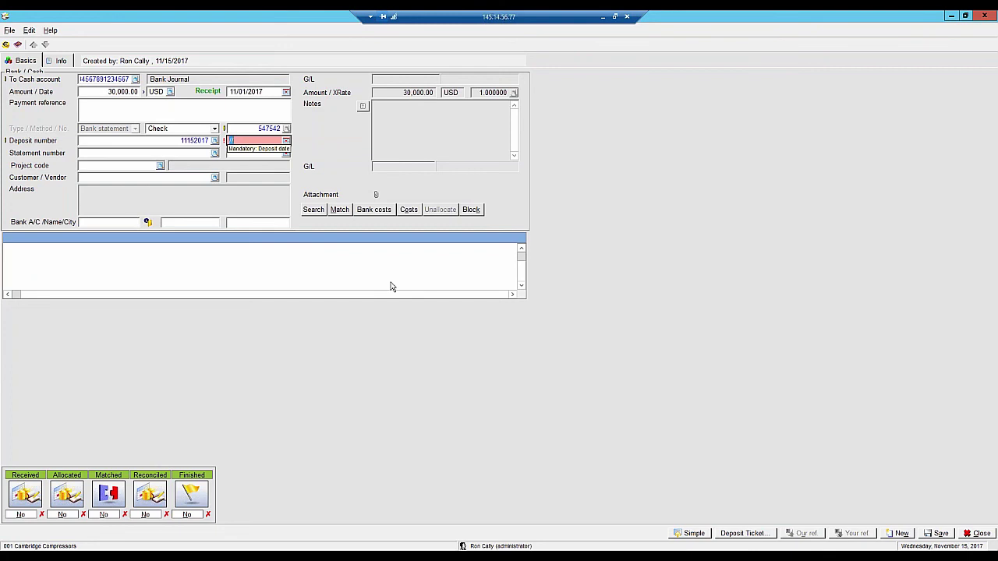
text(11/15/2017)
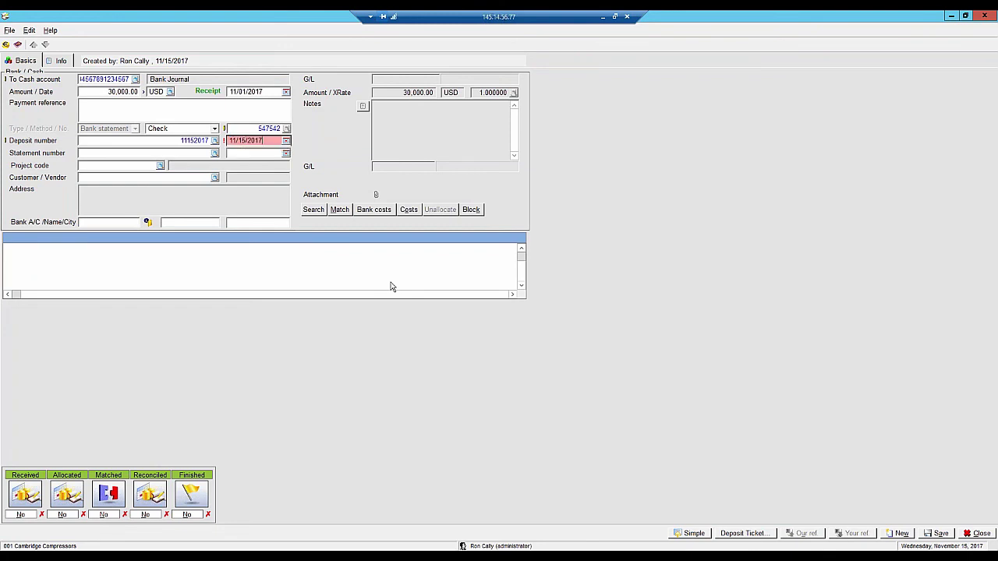
key(Tab)
key(Tab)
key(Tab)
text(2033)
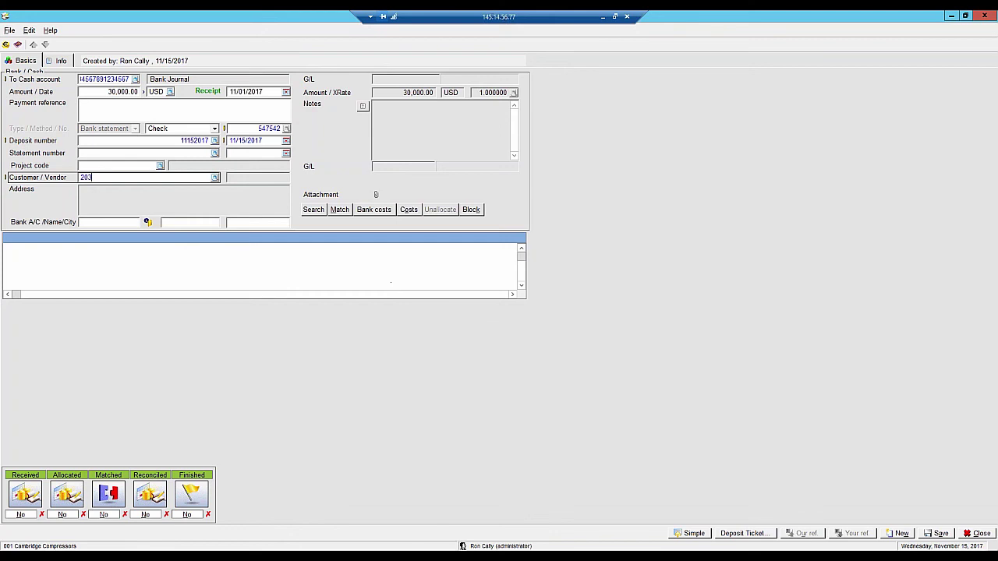
key(Tab)
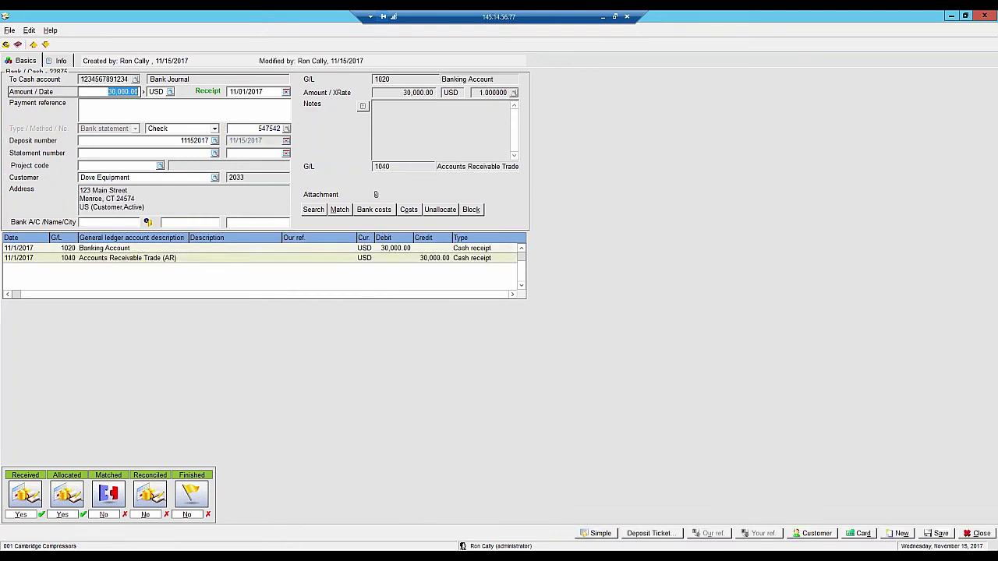
Step: Match the 30,000.00 receipt to the 11/15/2017 invoice for 28,740.00 and process the overpayment as a prepayment
click(340, 211)
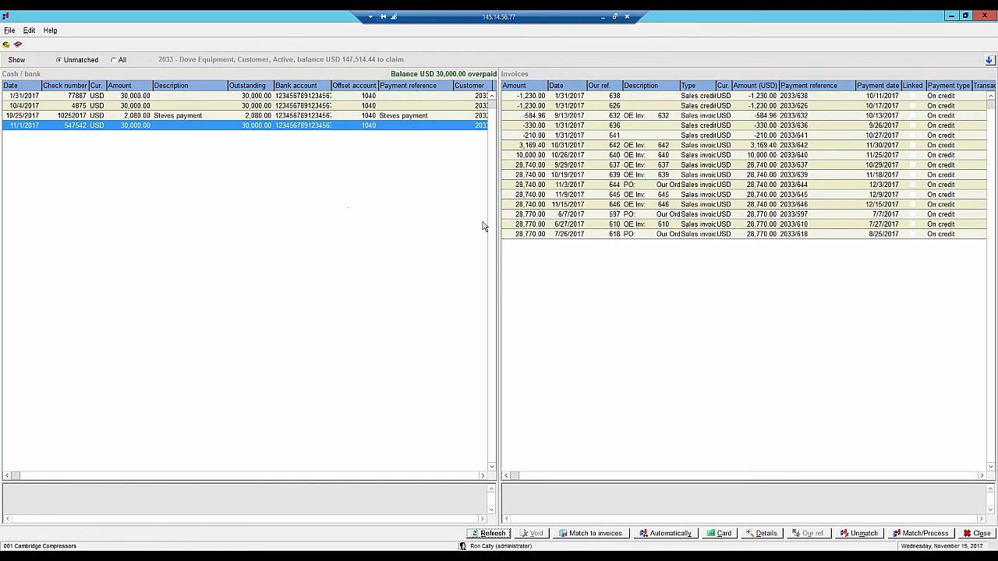
click(554, 208)
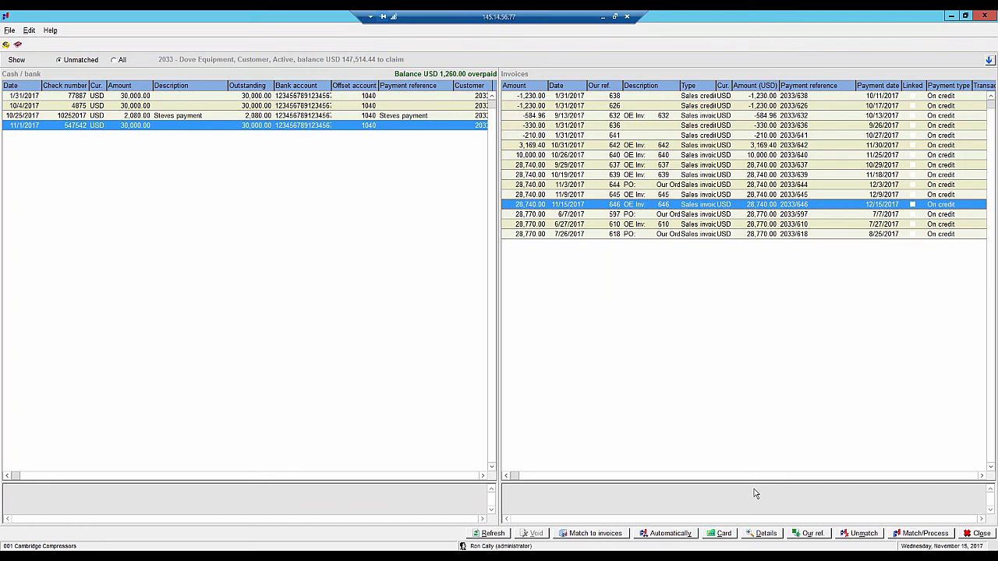
click(919, 533)
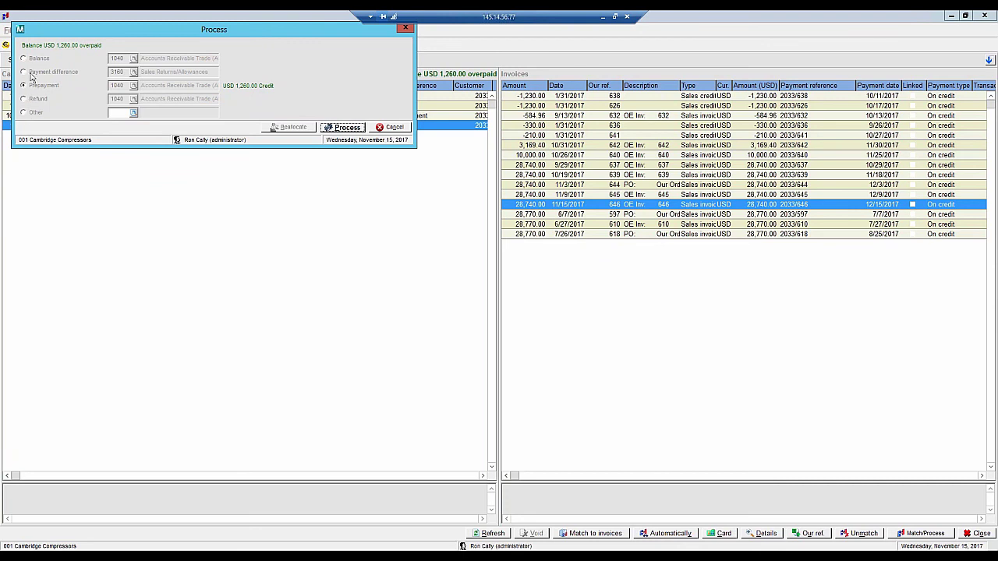
click(344, 129)
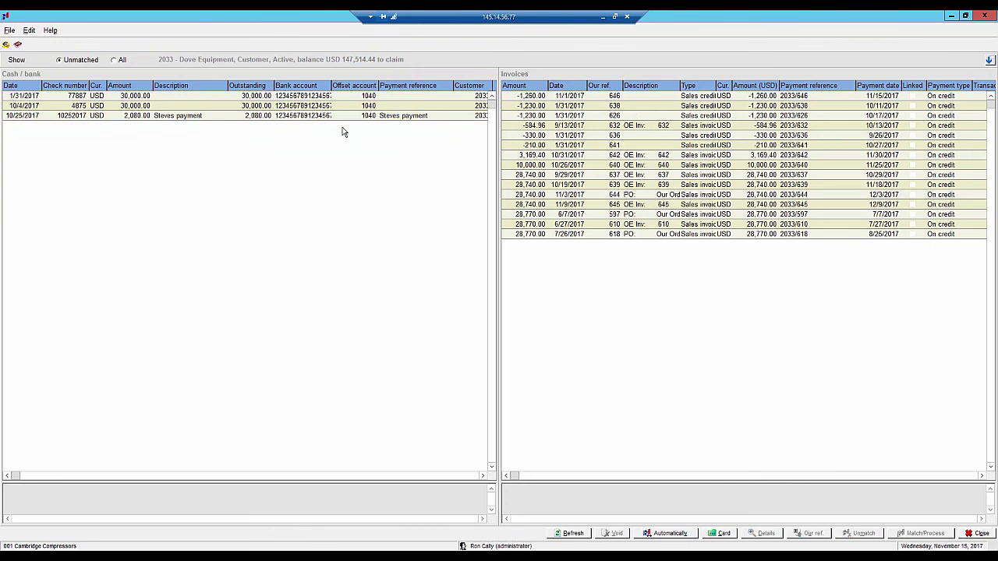
Step: Select the -1,260.00 sales credit in the invoice list, and close the matching and cash receipt windows
click(537, 96)
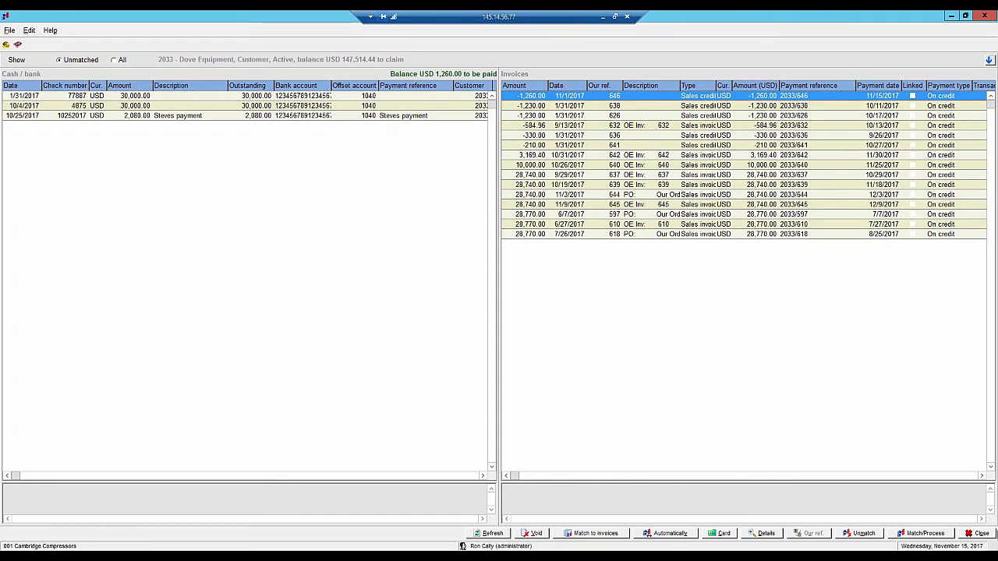
click(976, 534)
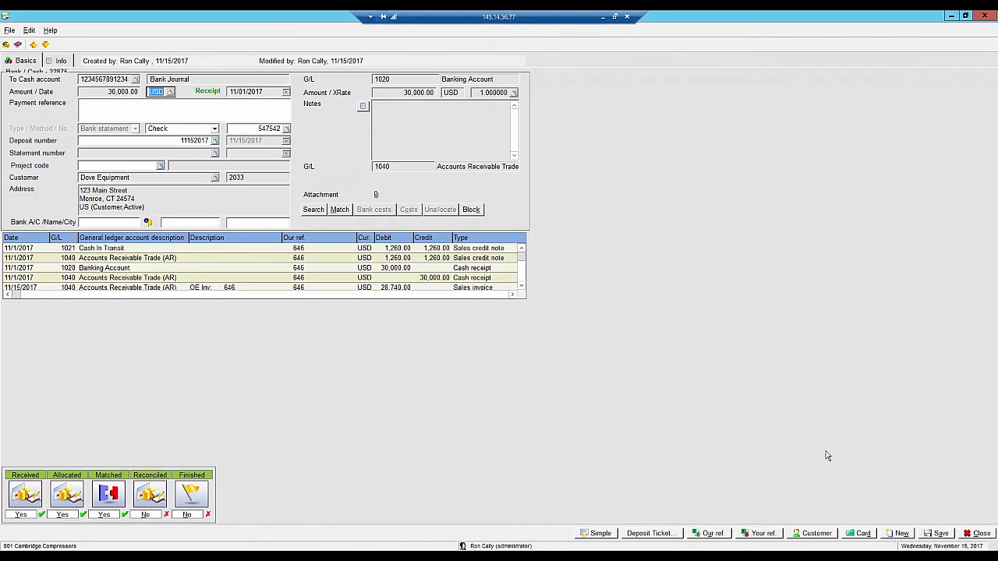
click(976, 535)
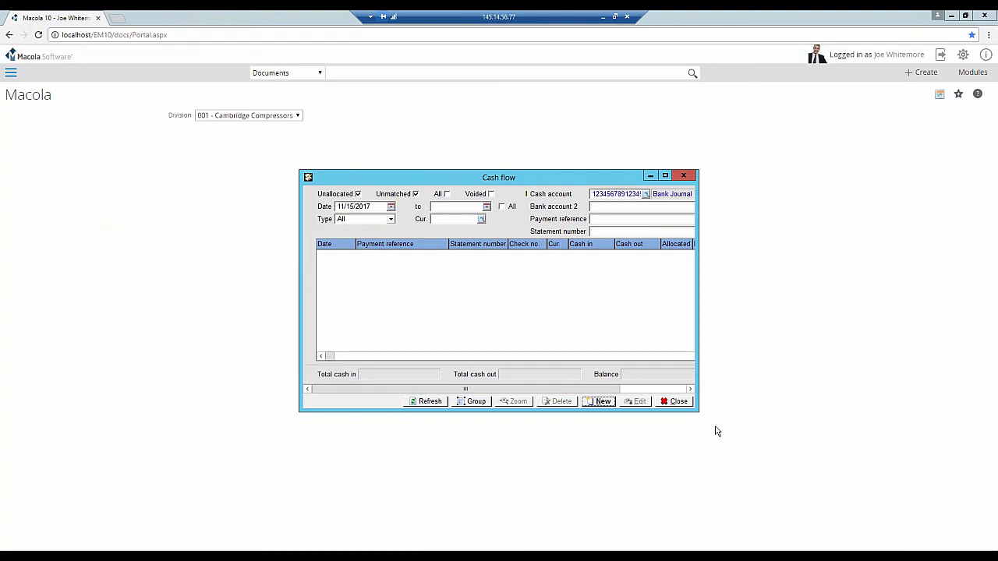
Step: Close the Cash flow window and log out of the accounting manager's Macola session
click(676, 403)
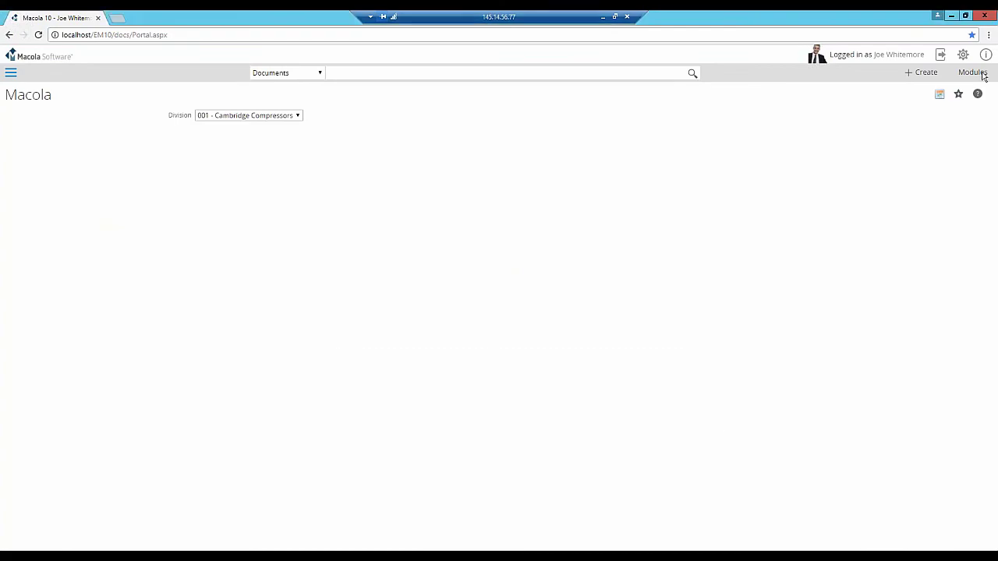
click(940, 55)
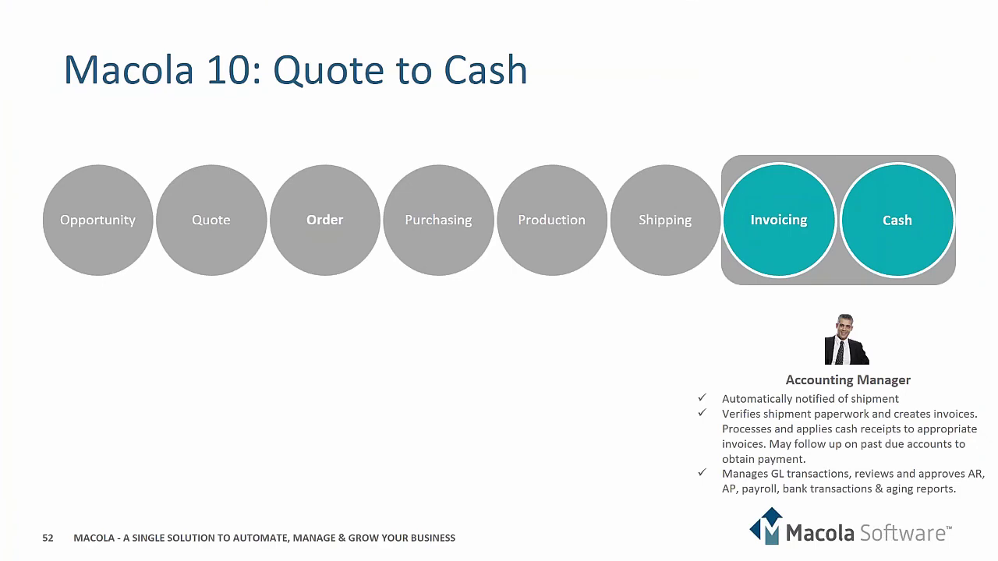
key(Right)
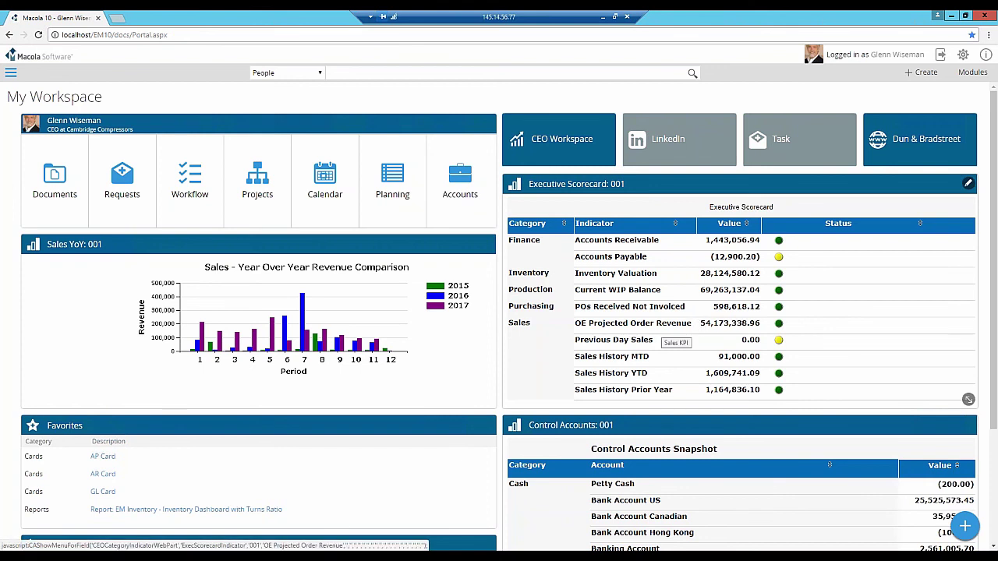
Step: Open the Sales Dashboard from the Executive Scorecard's OE Projected Order Revenue indicator and maximize the report window
click(661, 328)
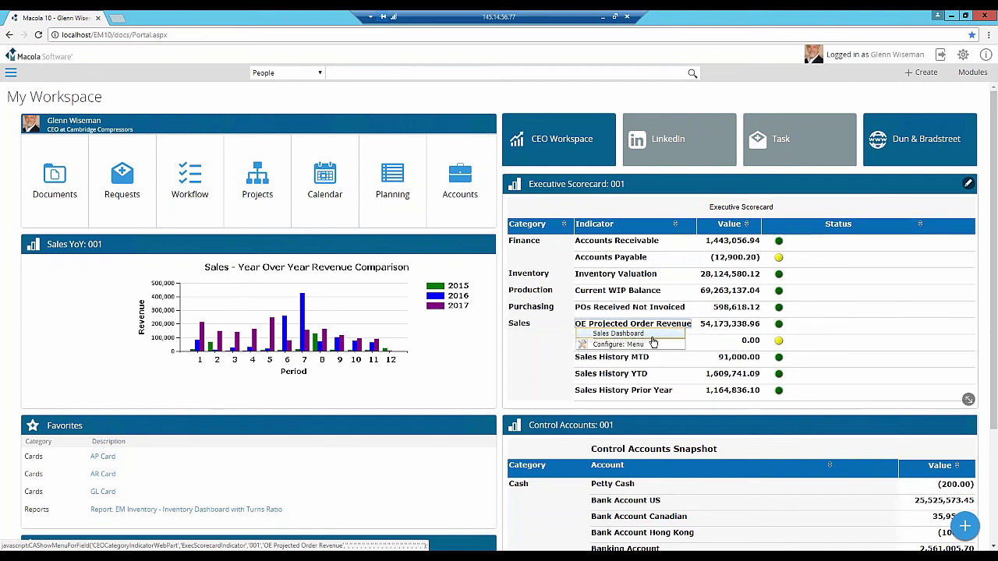
click(652, 336)
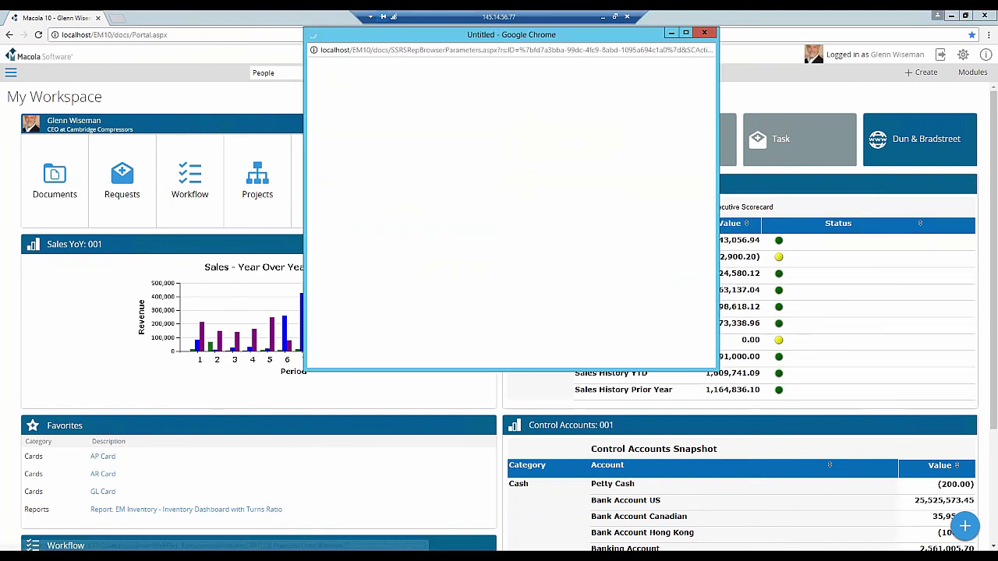
click(685, 33)
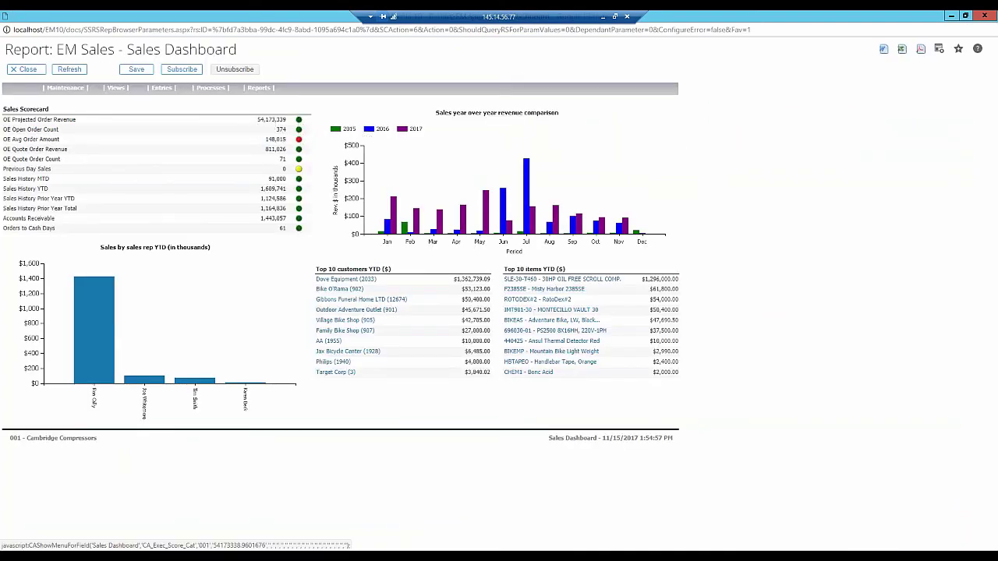
Step: Examine the drill-down options for OE Projected Order Revenue, the November 2016 revenue and the year-to-date sales by rep
click(272, 121)
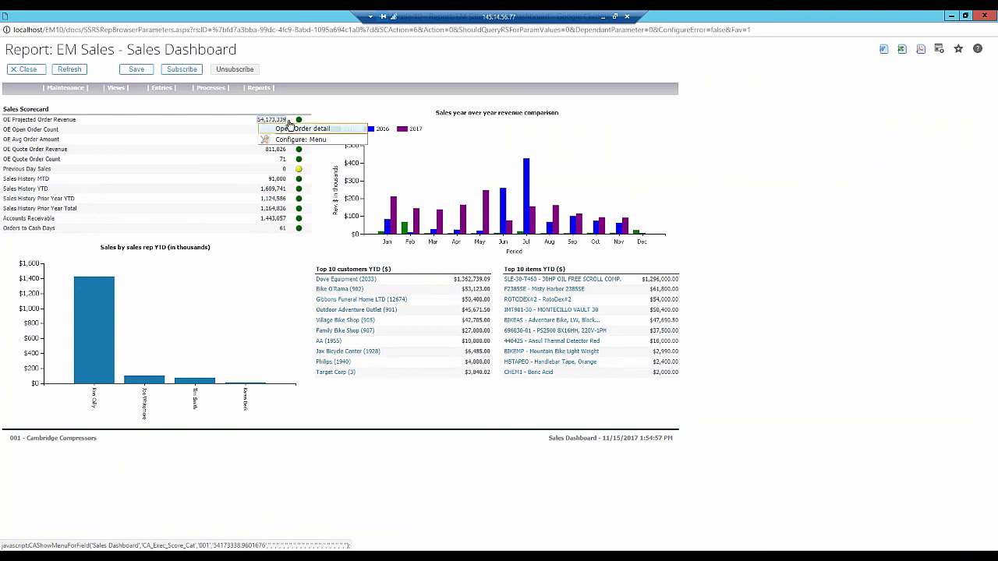
mouse_move(624, 226)
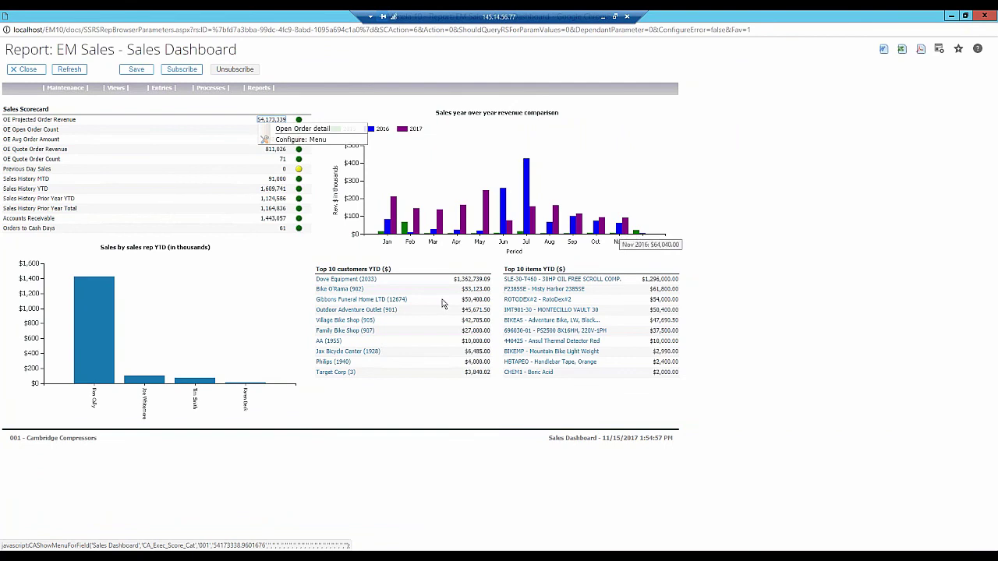
mouse_move(99, 320)
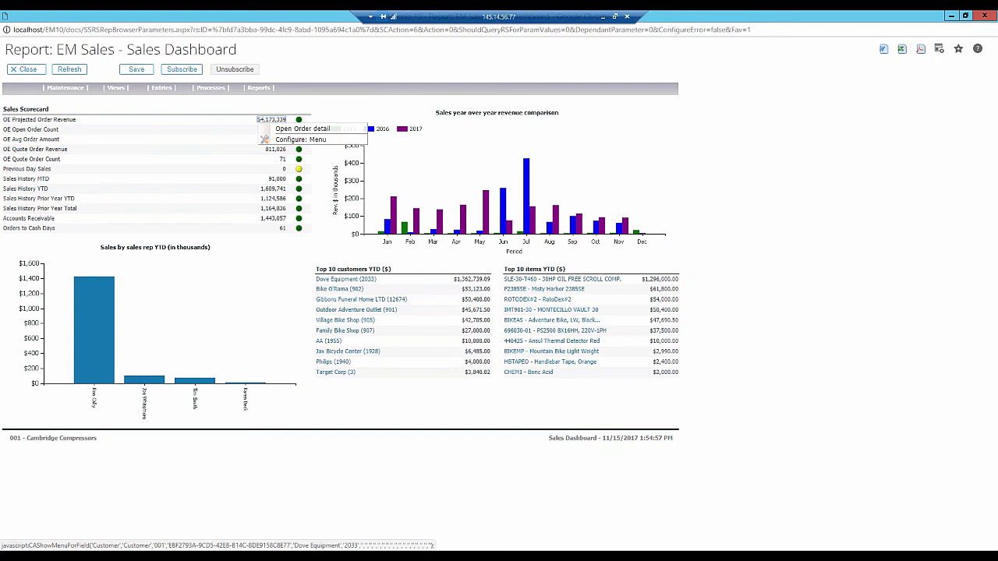
Step: Open the Customer Snapshot for Dove Equipment and examine its revenue comparison, AR summary, year-to-date sales and the comments on the 4/7/2017 order
click(343, 279)
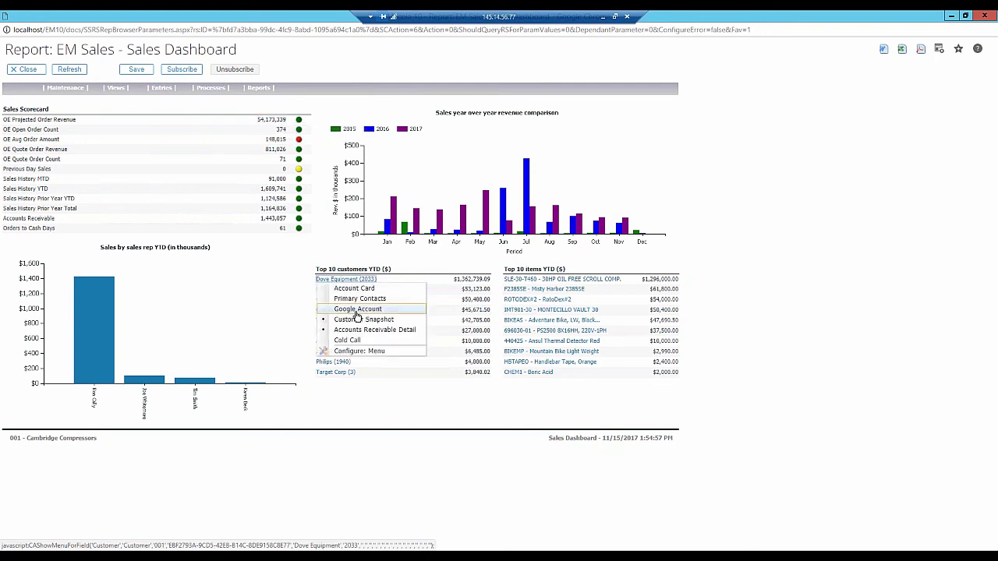
click(400, 322)
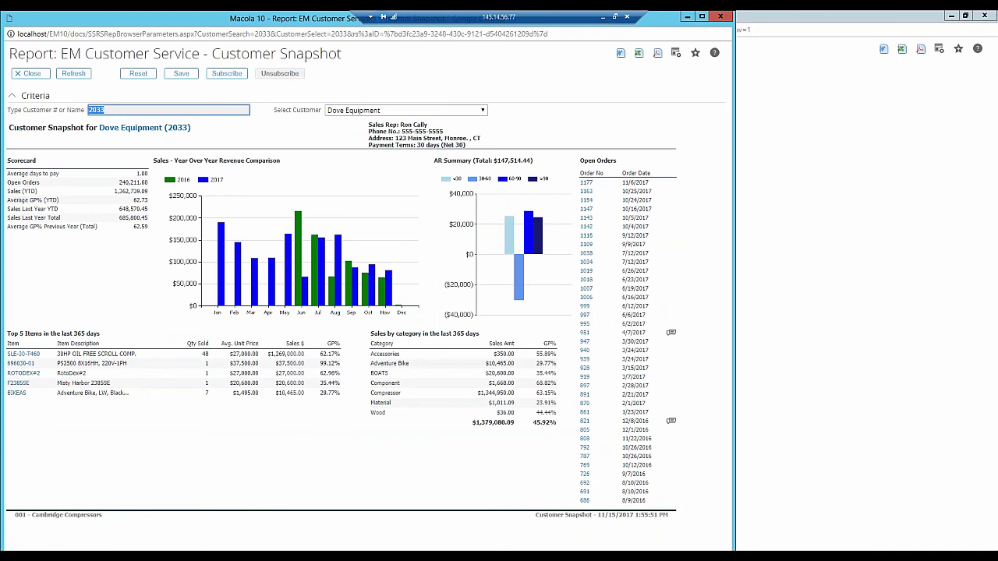
click(289, 270)
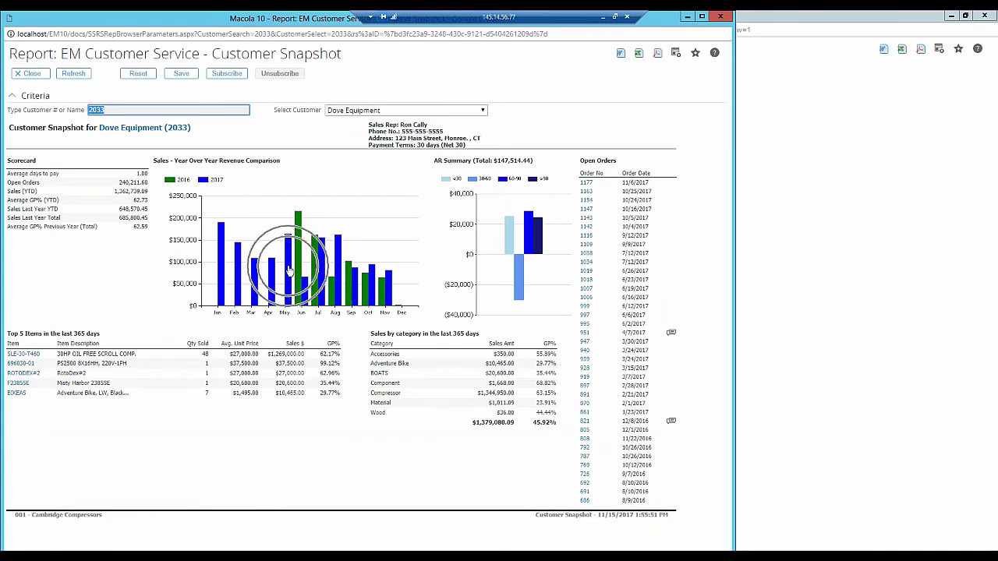
click(520, 168)
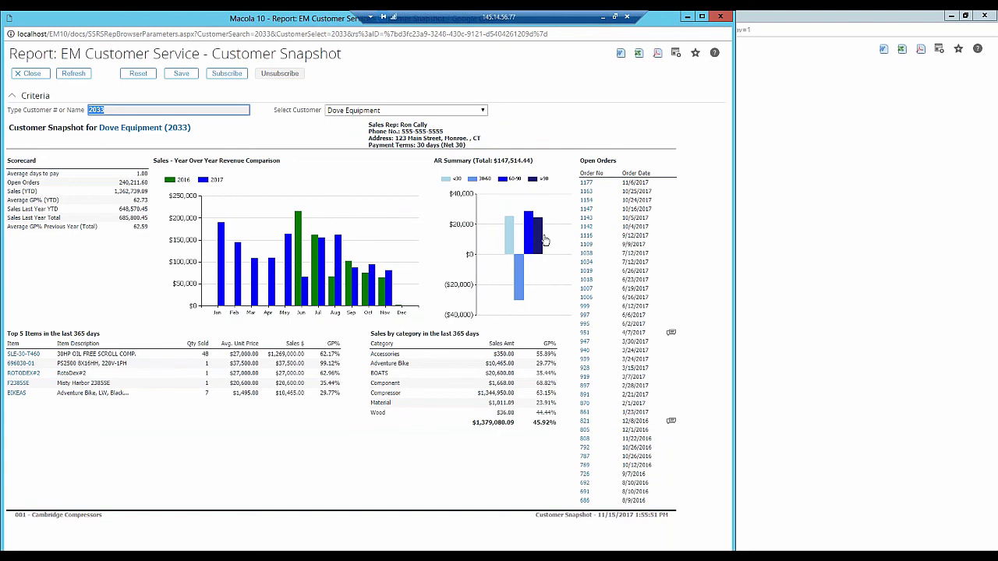
drag(118, 210, 146, 193)
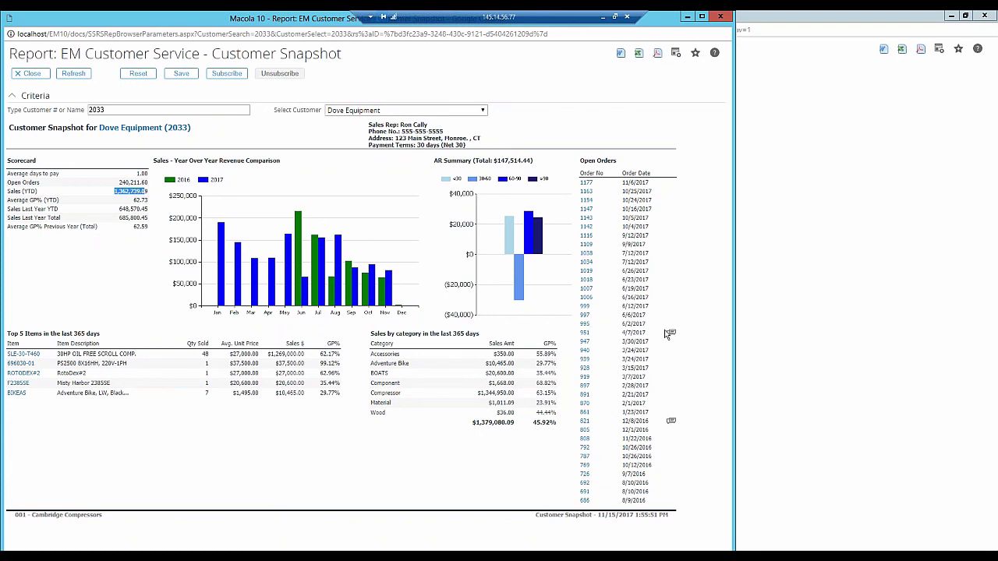
mouse_move(668, 333)
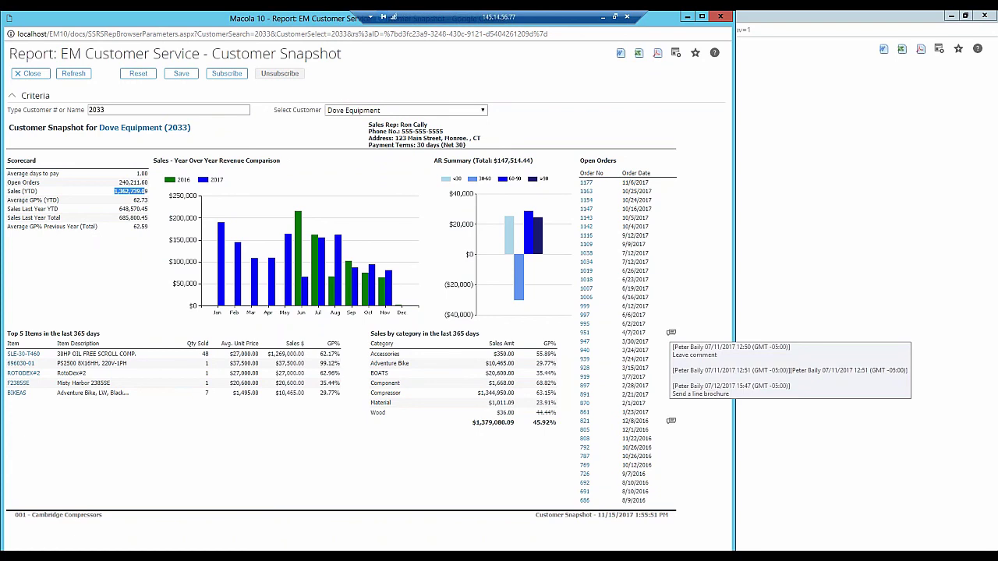
Step: View the actions available for the 10/5/2017 open order, and close the Customer Snapshot and Sales Dashboard reports
right_click(586, 218)
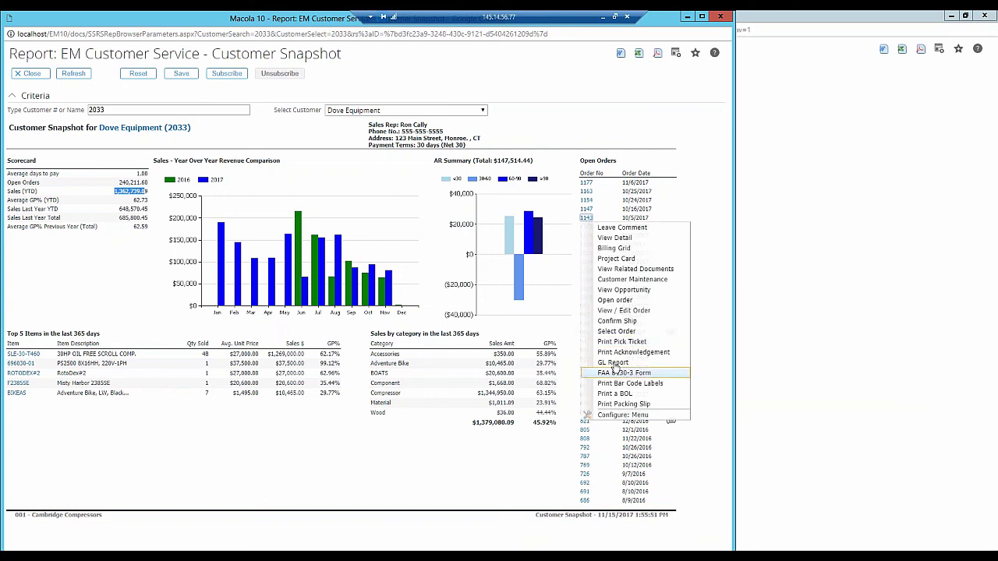
click(567, 250)
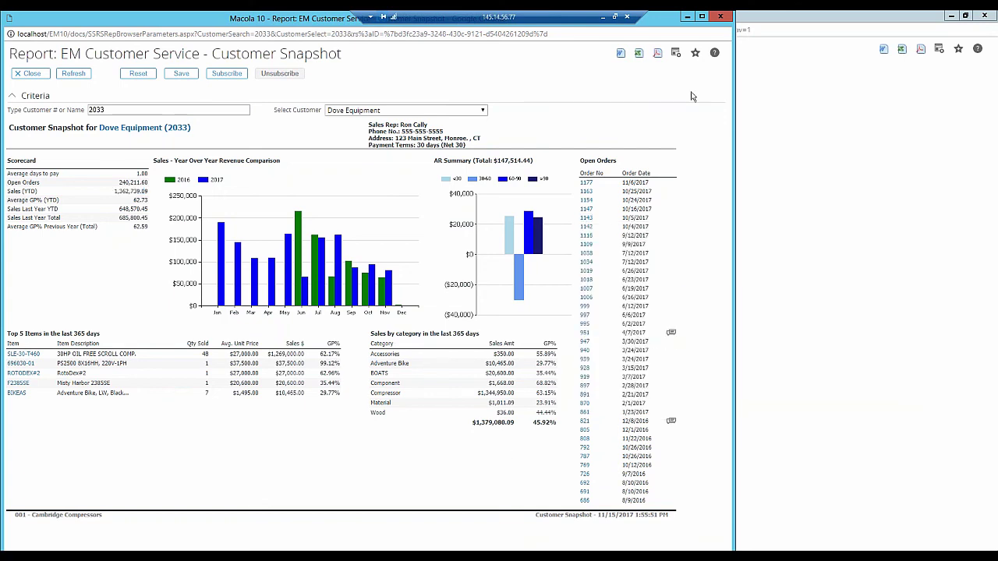
click(721, 18)
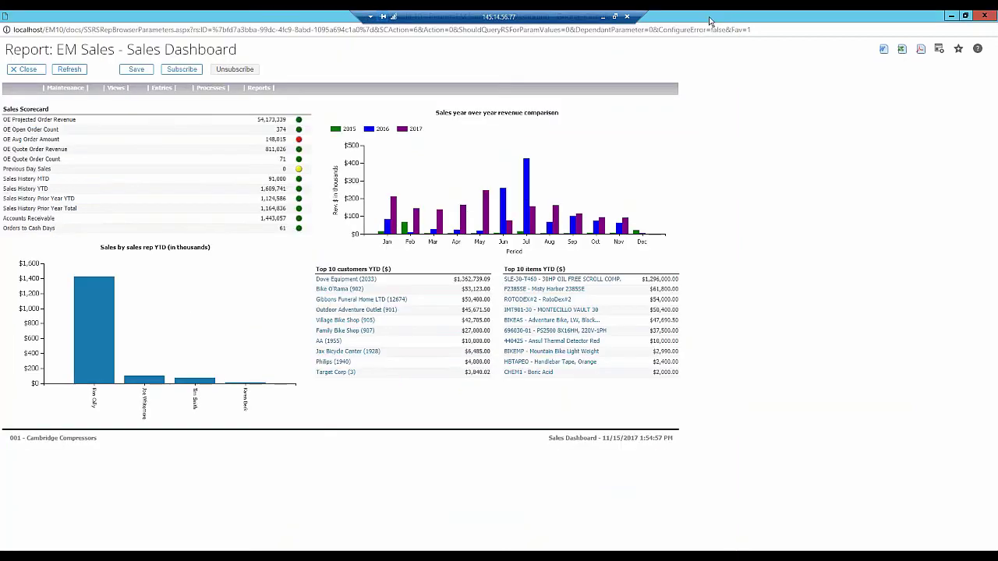
click(984, 17)
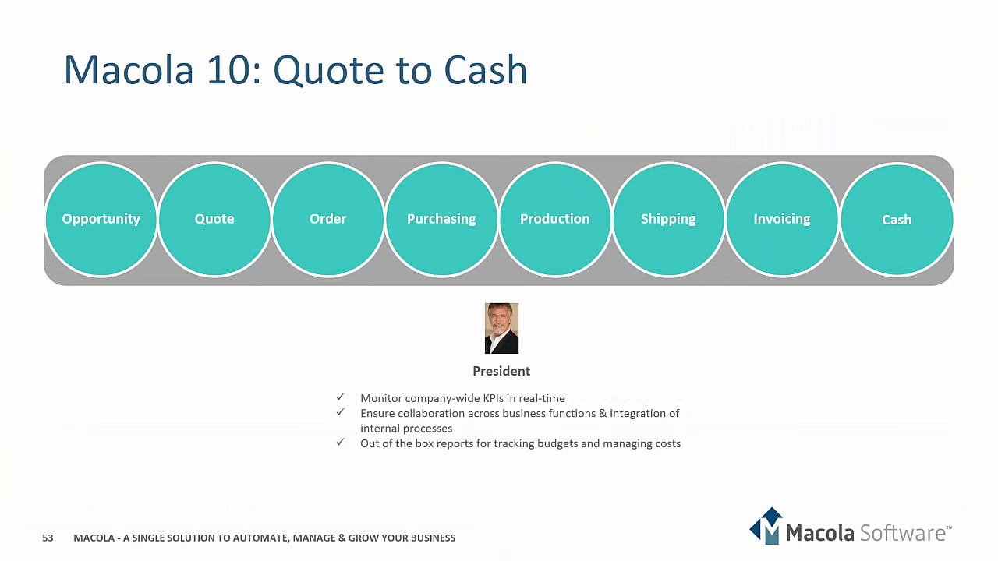
key(Right)
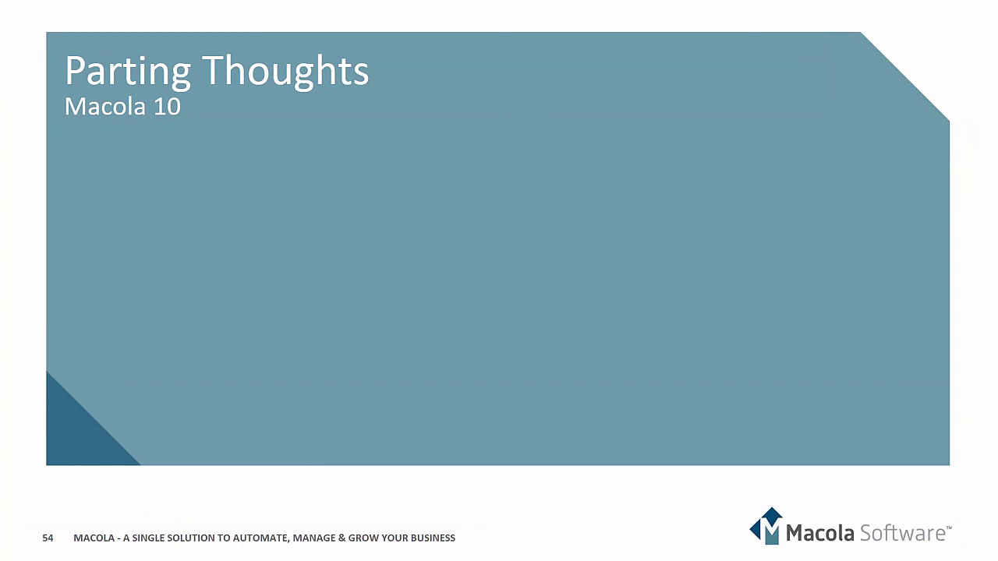
key(Right)
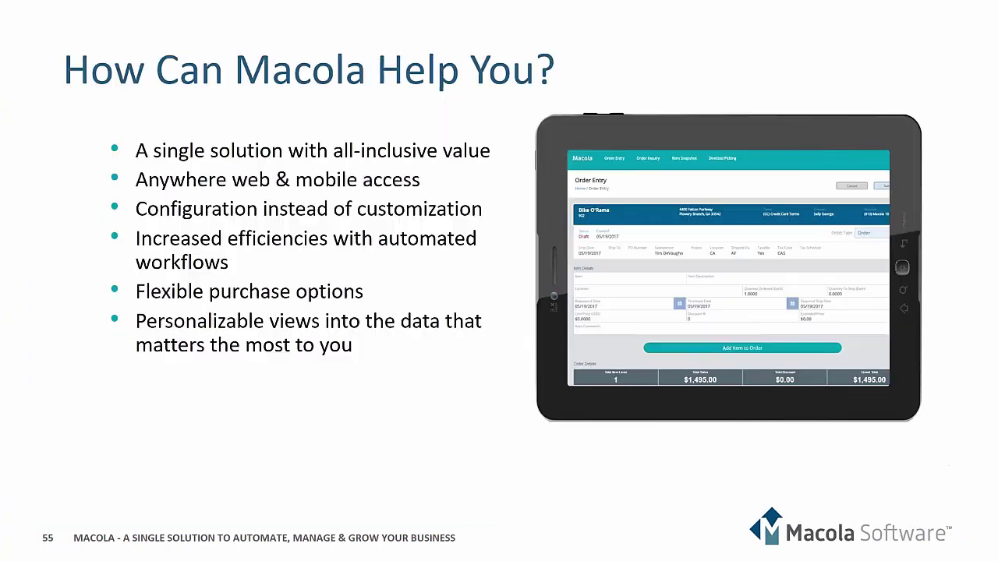